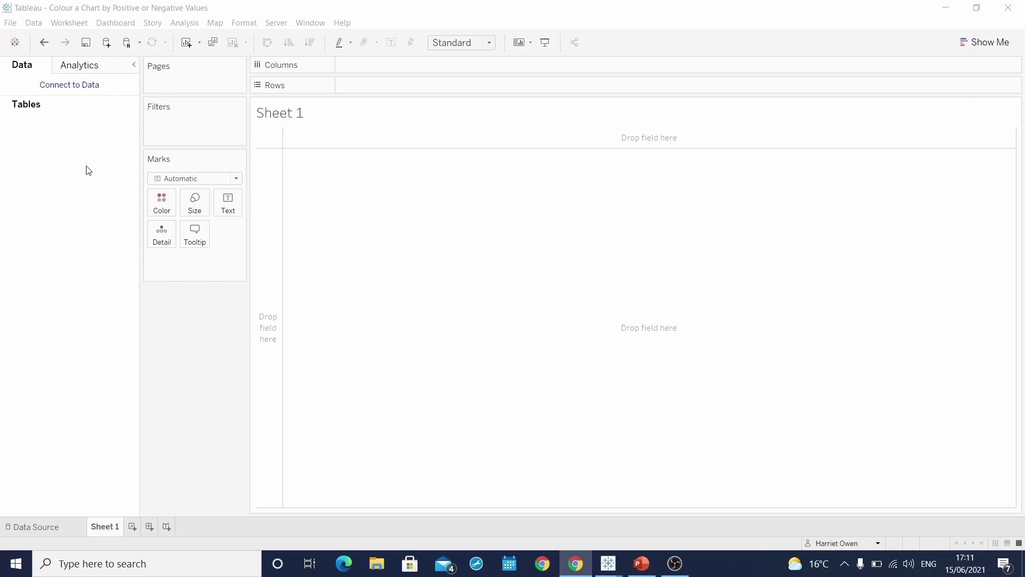
Open the Connect pane from the Data pane to list available data connections.
{"action": "left_click", "coordinate": [67, 85]}
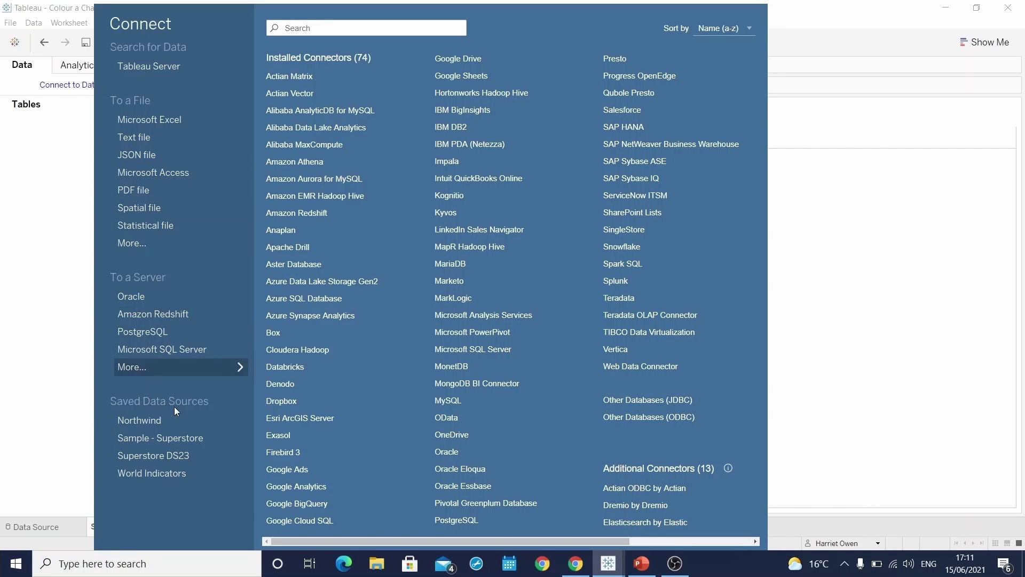
Connect to Sample - Superstore and plot SUM(Profit) by Sub-Category as bars sorted descending.
{"action": "left_click", "coordinate": [150, 440]}
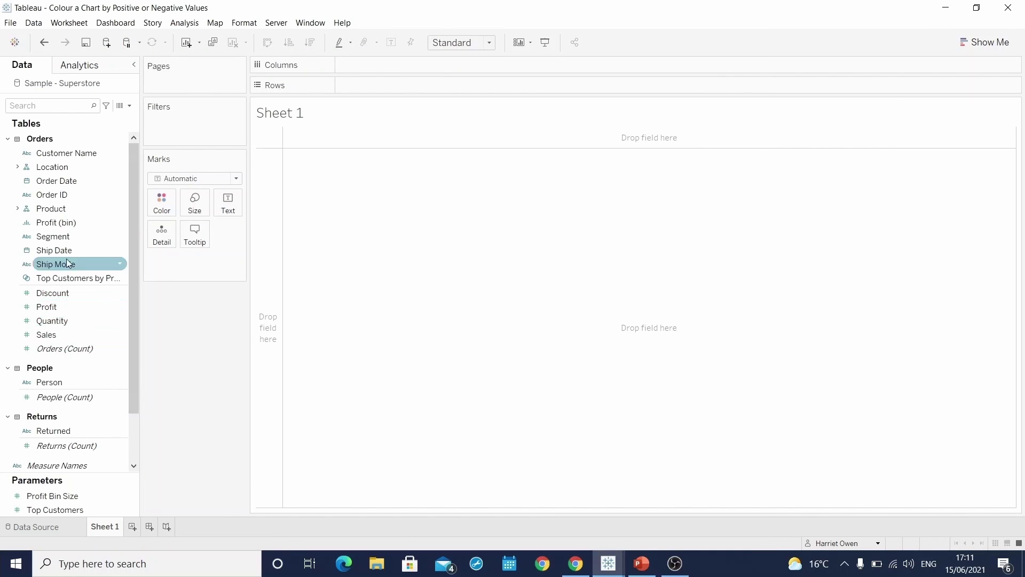
{"action": "left_click", "coordinate": [18, 208]}
{"action": "left_click_drag", "start_coordinate": [64, 235], "coordinate": [380, 87]}
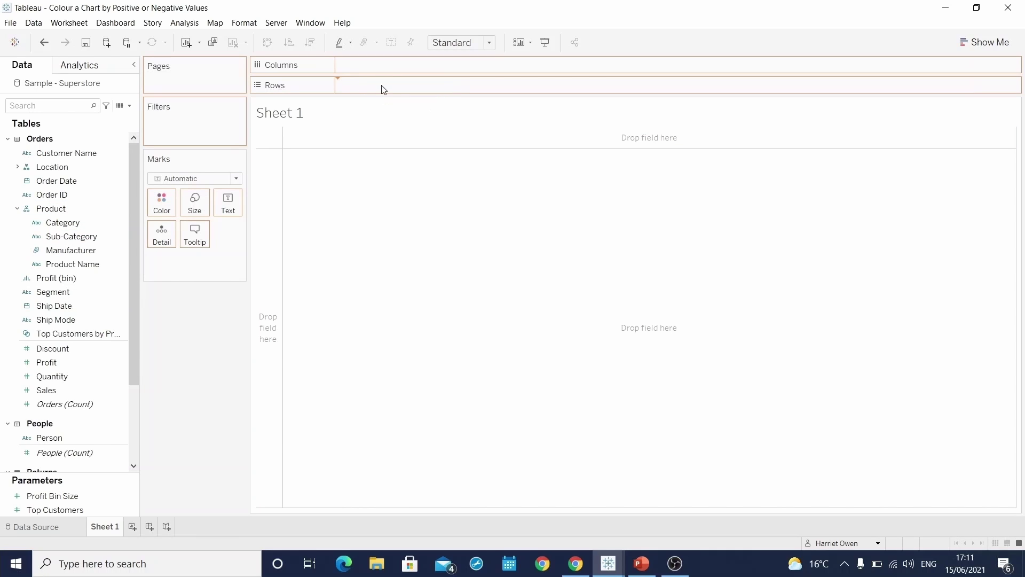
{"action": "left_click_drag", "start_coordinate": [49, 365], "coordinate": [368, 64]}
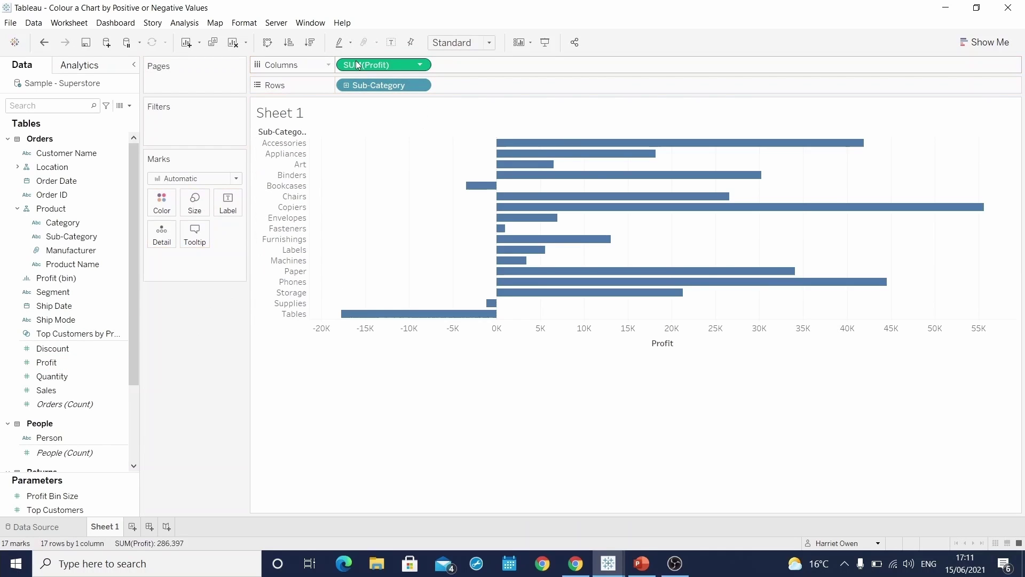
{"action": "left_click", "coordinate": [309, 43]}
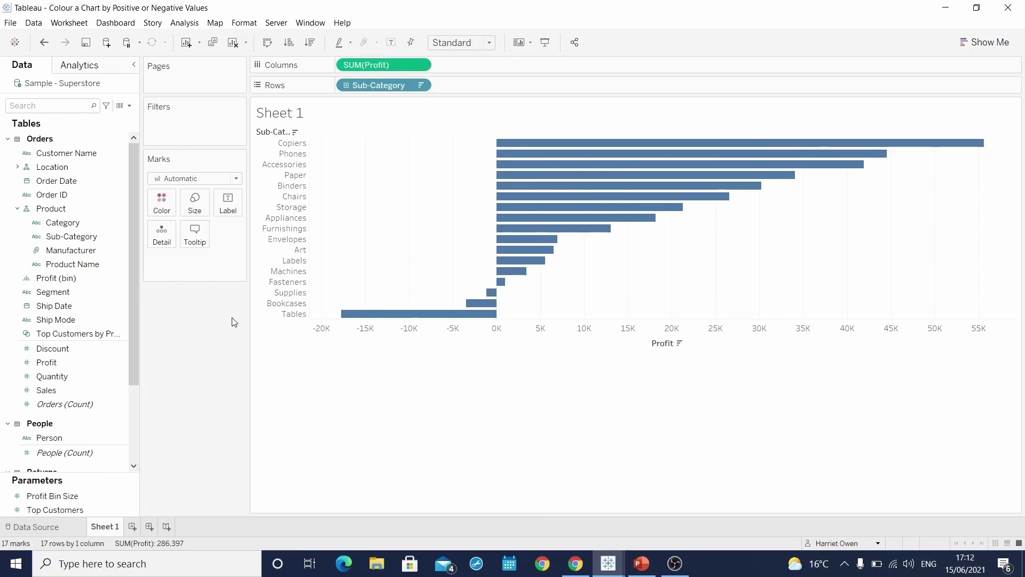
{"action": "left_click", "coordinate": [129, 106]}
Create a calculated field 'Profitable?' with the formula SUM([Profit]) > 0.
{"action": "left_click", "coordinate": [117, 118]}
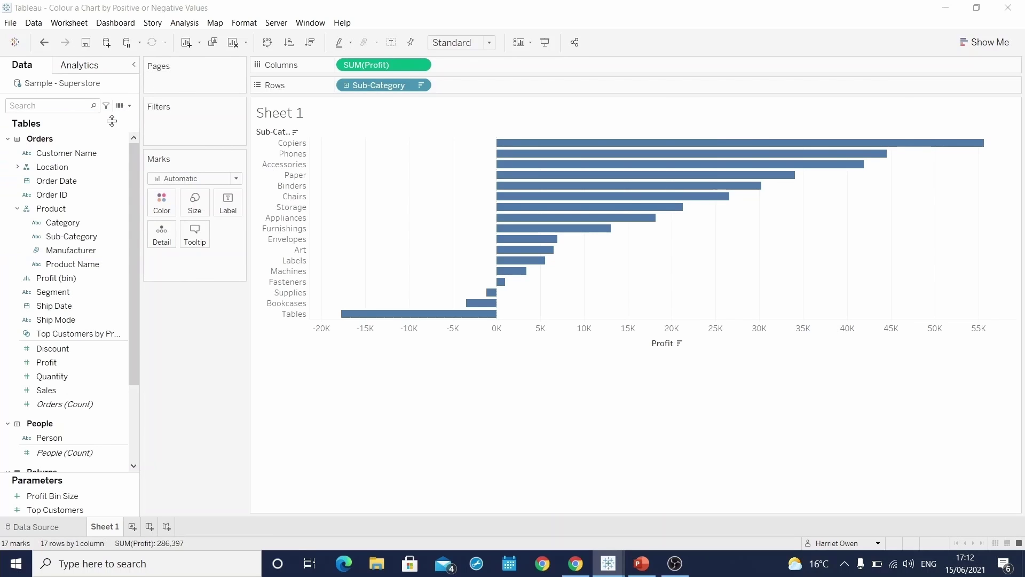
{"action": "type", "text": "Profta"}
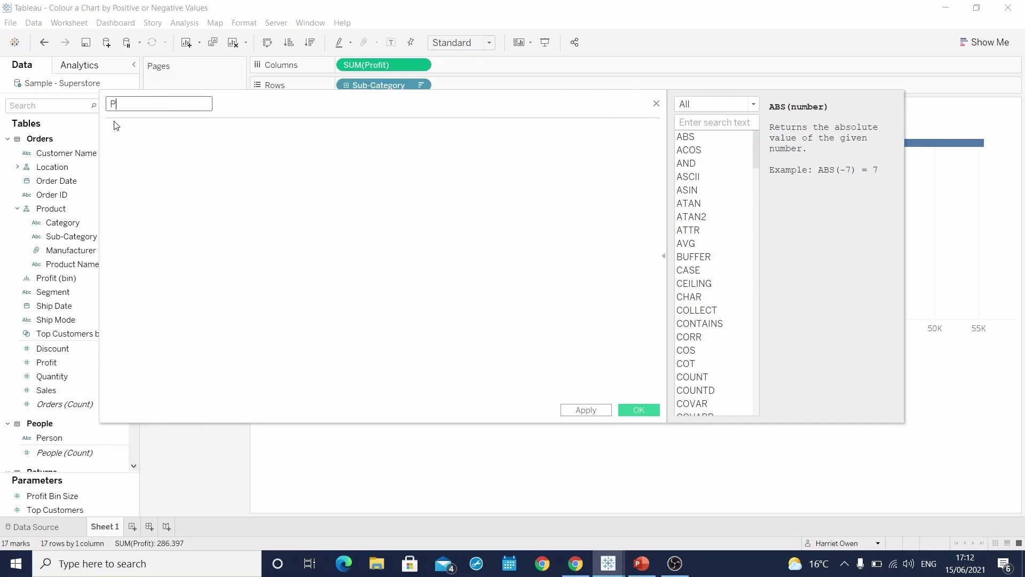
{"action": "key", "text": "BackSpace"}
{"action": "key", "text": "BackSpace"}
{"action": "type", "text": "itable?"}
{"action": "left_click", "coordinate": [118, 131]}
{"action": "type", "text": "sum"}
{"action": "key", "text": "Return"}
{"action": "type", "text": "profit"}
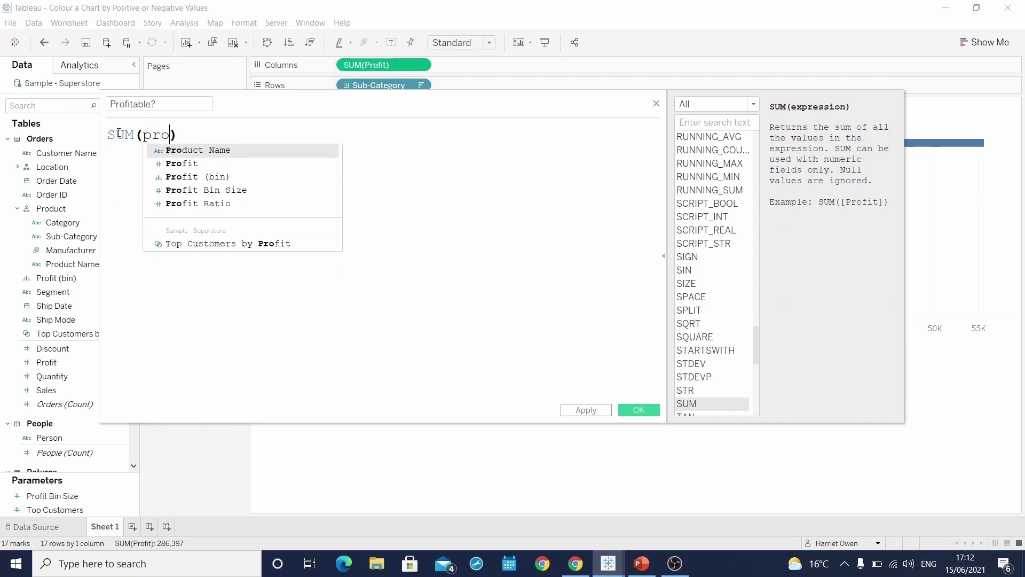
{"action": "key", "text": "Return"}
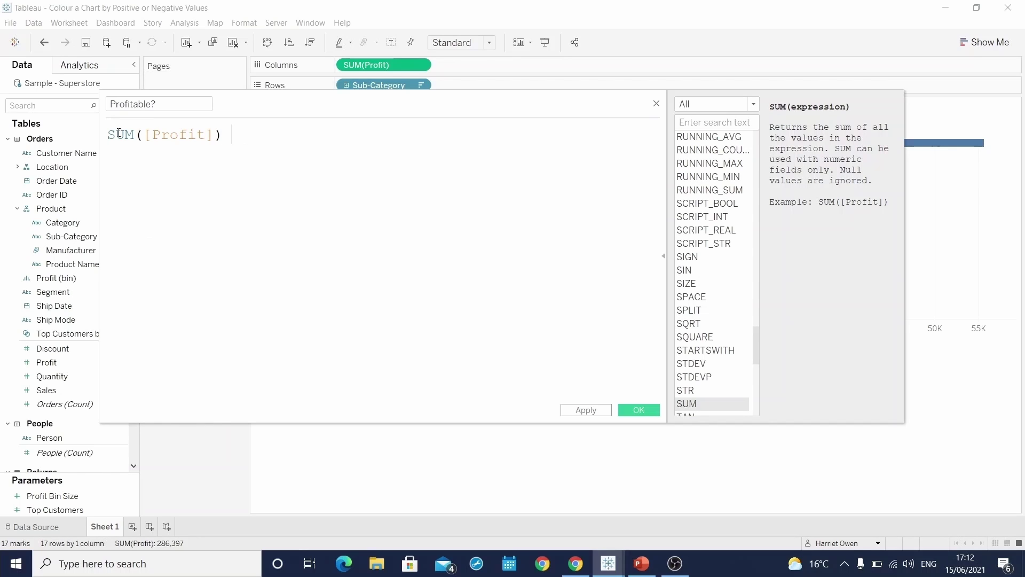
{"action": "type", "text": "> 0"}
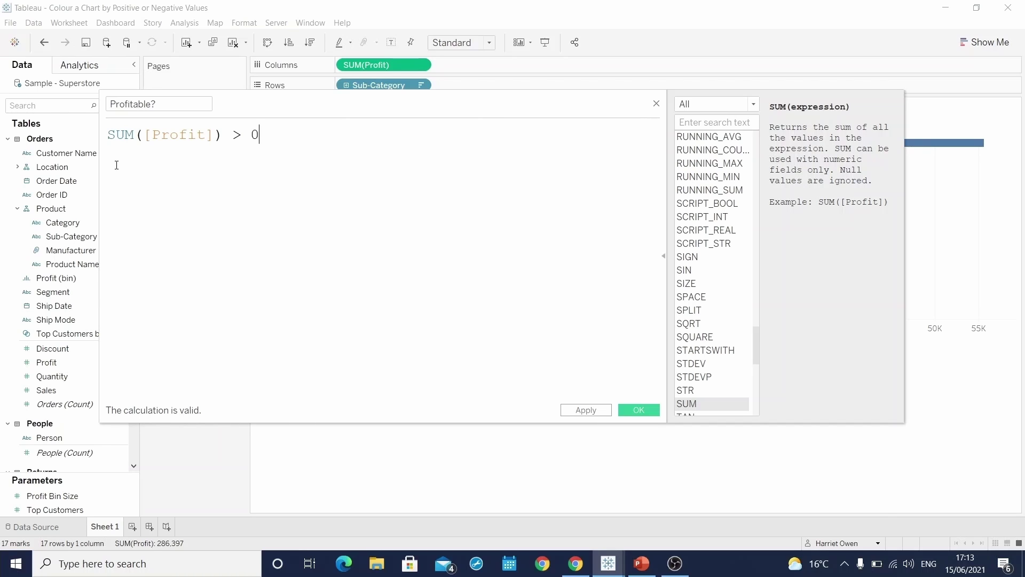
{"action": "left_click", "coordinate": [638, 410]}
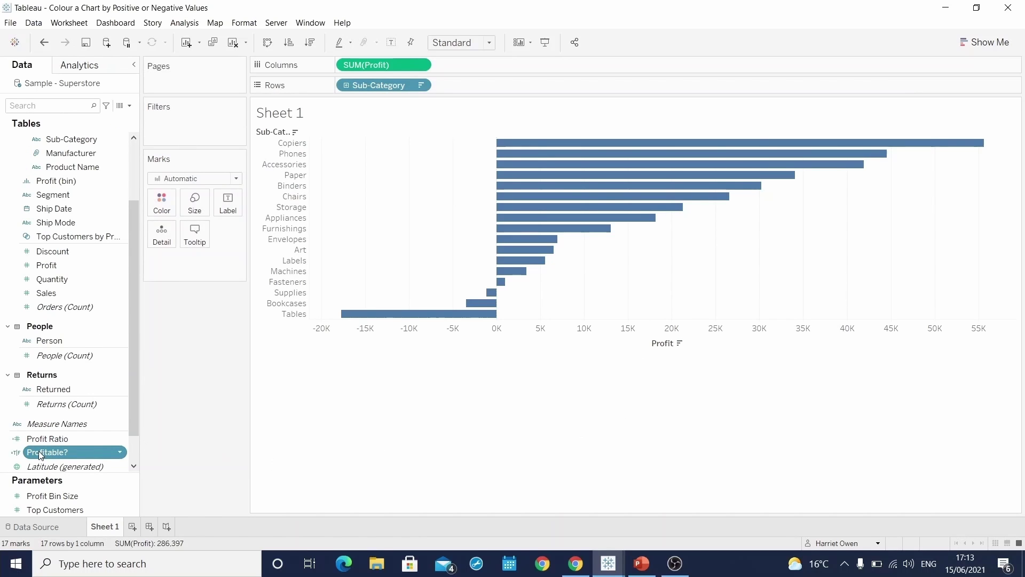
Colour the bars by Profitable? and rename Sheet 1 to 'Boolean'.
{"action": "left_click_drag", "start_coordinate": [46, 453], "coordinate": [157, 206]}
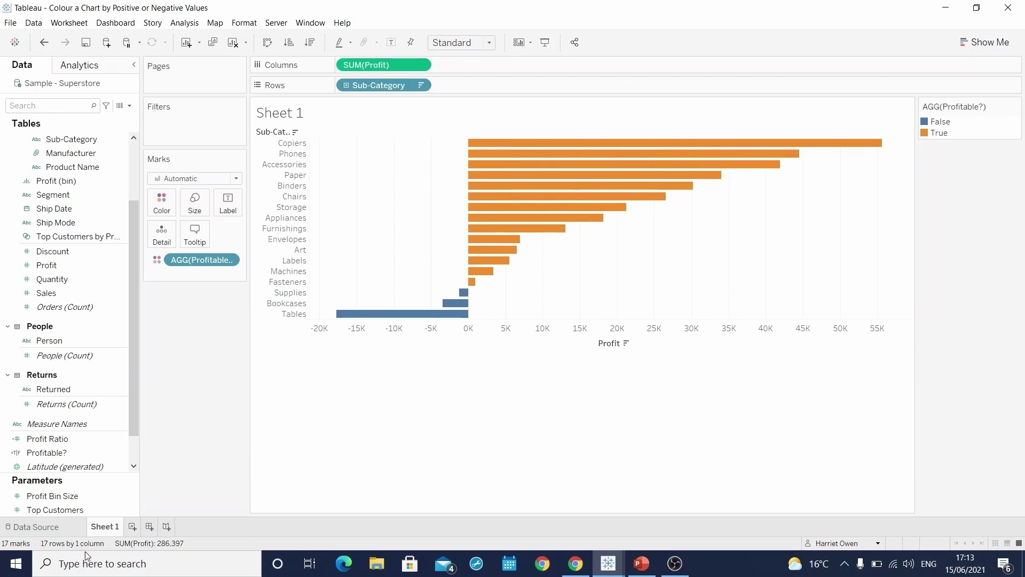
{"action": "right_click", "coordinate": [103, 525]}
{"action": "left_click", "coordinate": [137, 375]}
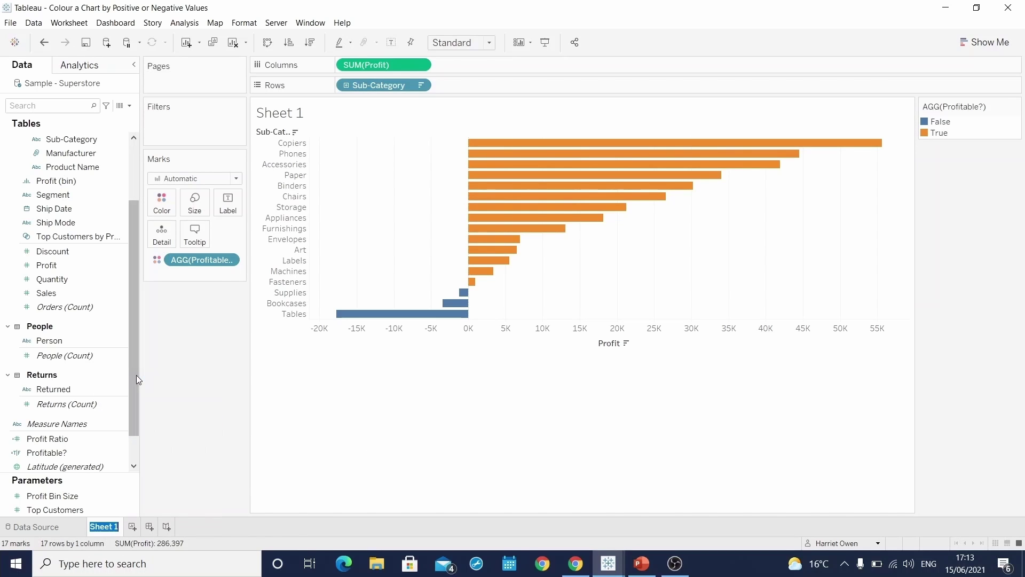
{"action": "type", "text": "Boolean"}
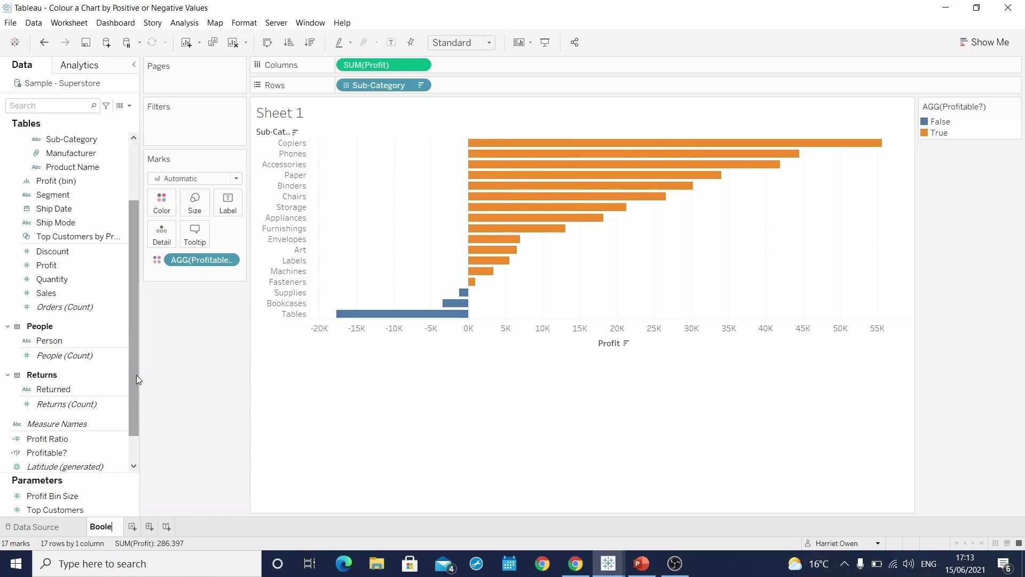
{"action": "key", "text": "Return"}
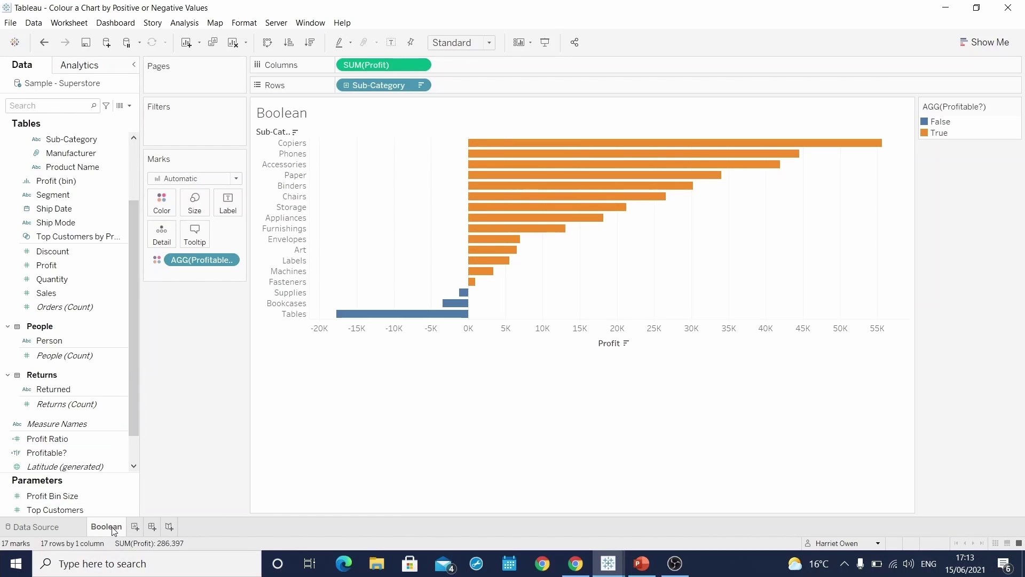
Duplicate the Boolean sheet as Boolean (2).
{"action": "right_click", "coordinate": [114, 529]}
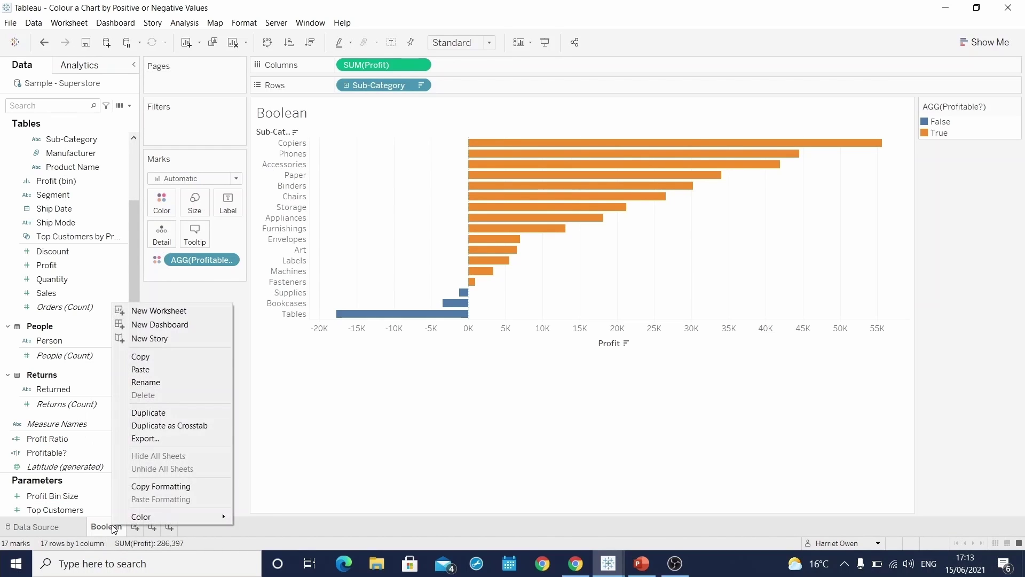
{"action": "left_click", "coordinate": [165, 414]}
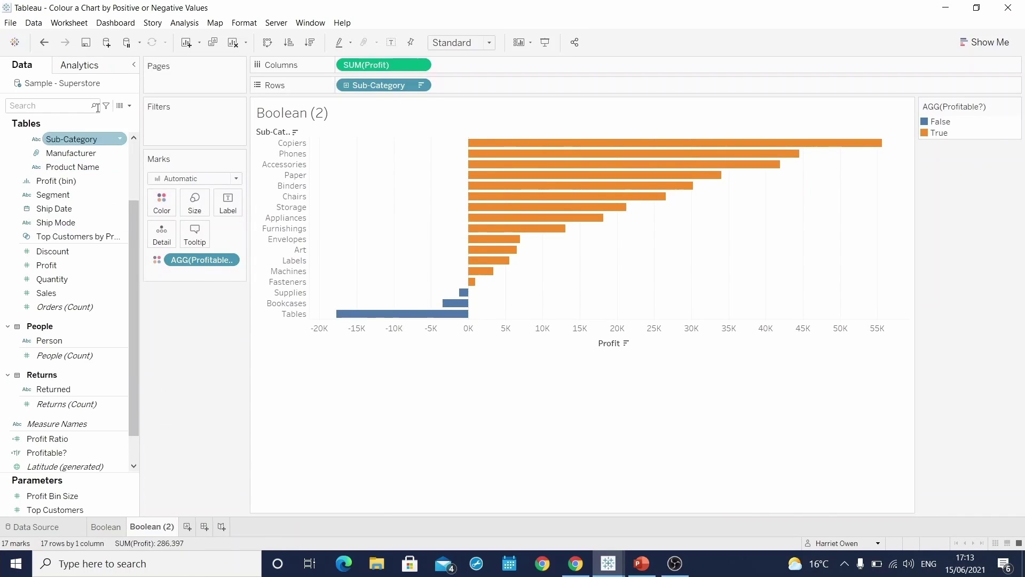
{"action": "left_click", "coordinate": [130, 105]}
Name a new calculated field 'Profit or Loss (IF)' and begin its formula with IF SUM([Profit]).
{"action": "left_click", "coordinate": [116, 118]}
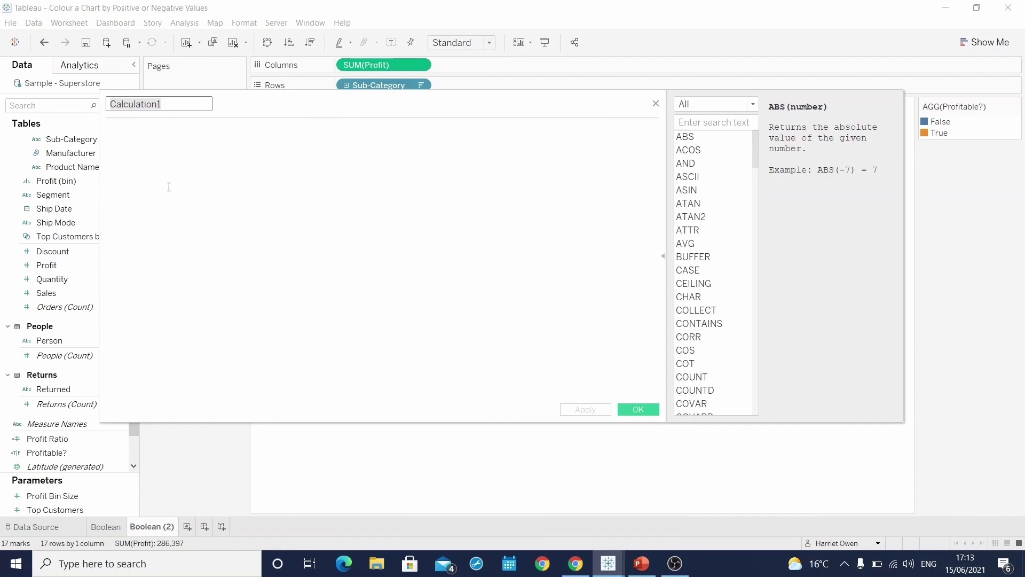
{"action": "type", "text": "Profit "}
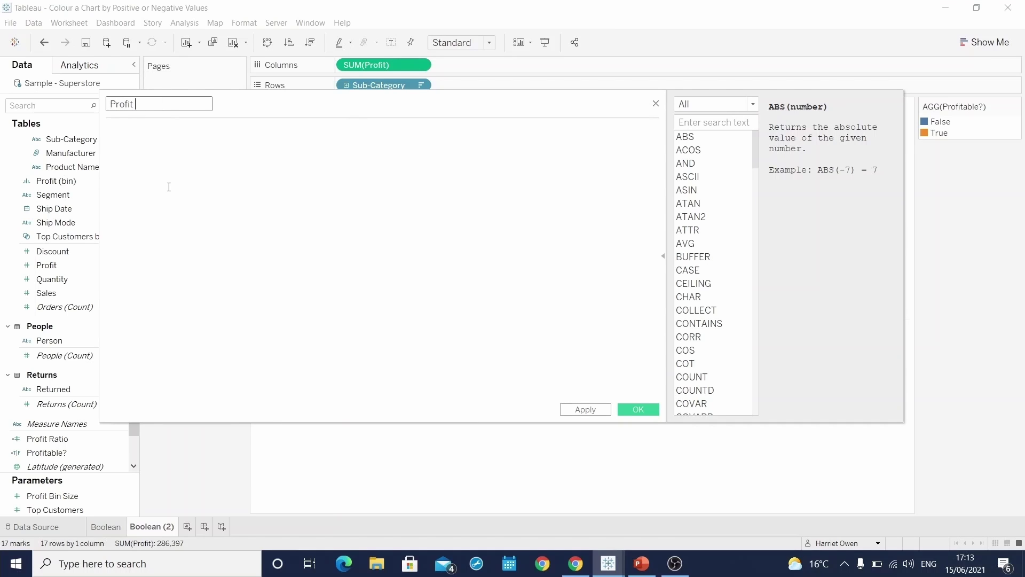
{"action": "type", "text": "or Loss (IF)"}
{"action": "left_click", "coordinate": [150, 144]}
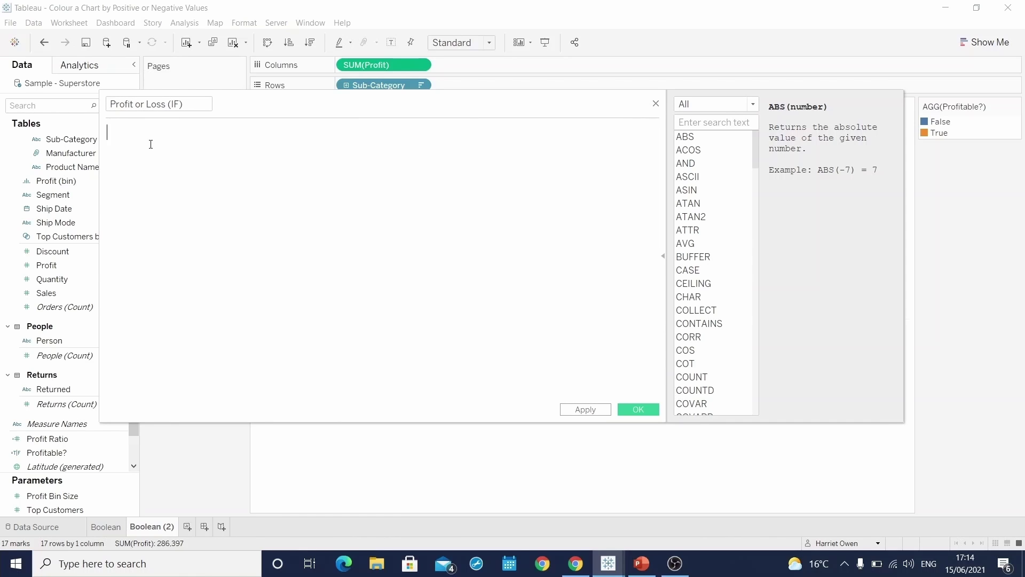
{"action": "left_click", "coordinate": [151, 144]}
{"action": "type", "text": "IF sum"}
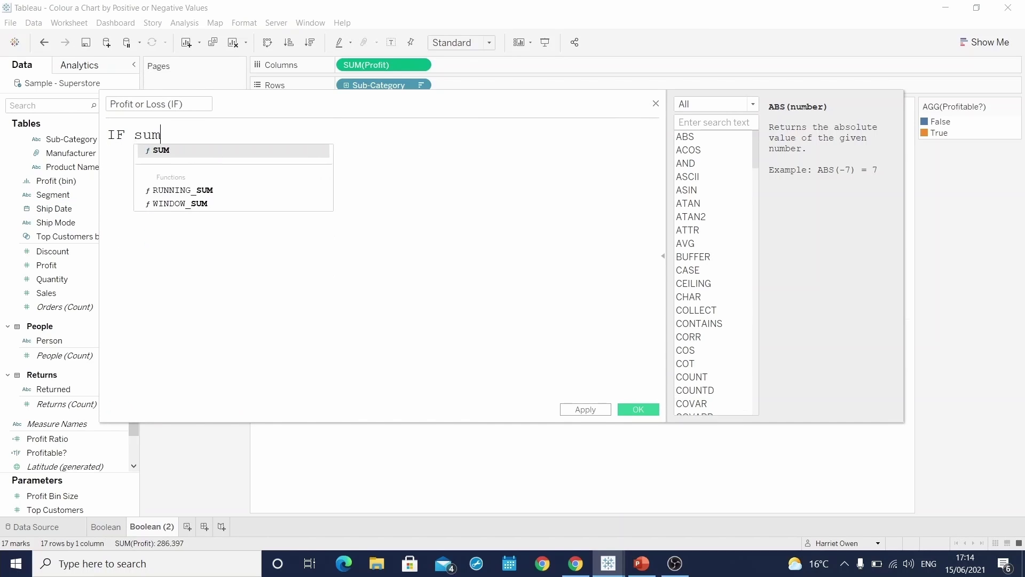
{"action": "key", "text": "Return"}
{"action": "type", "text": "prof"}
{"action": "key", "text": "Return"}
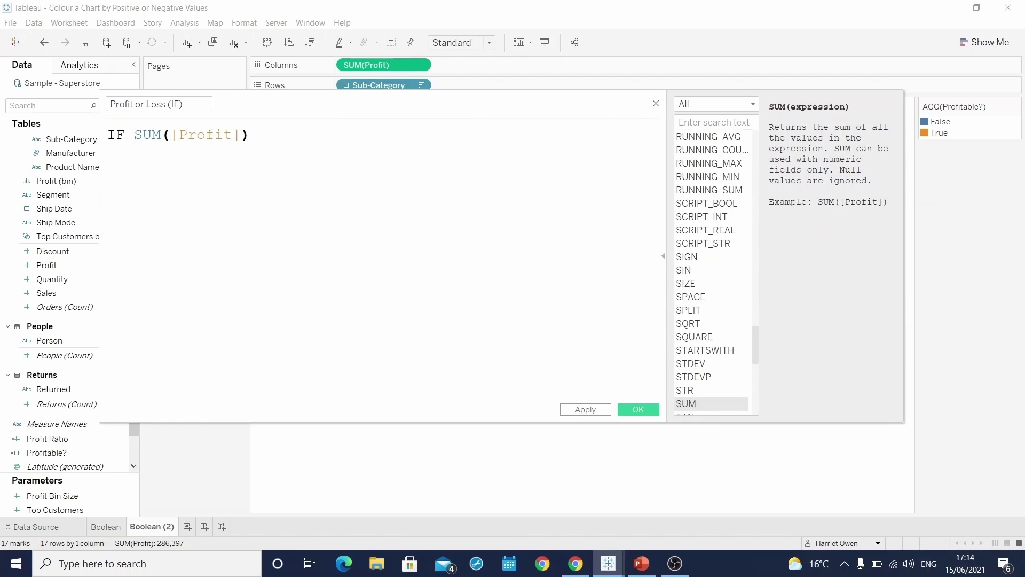
Finish the formula with > 0 THEN 'Profit' ELSE 'Loss' END.
{"action": "type", "text": "> 0 THEN"}
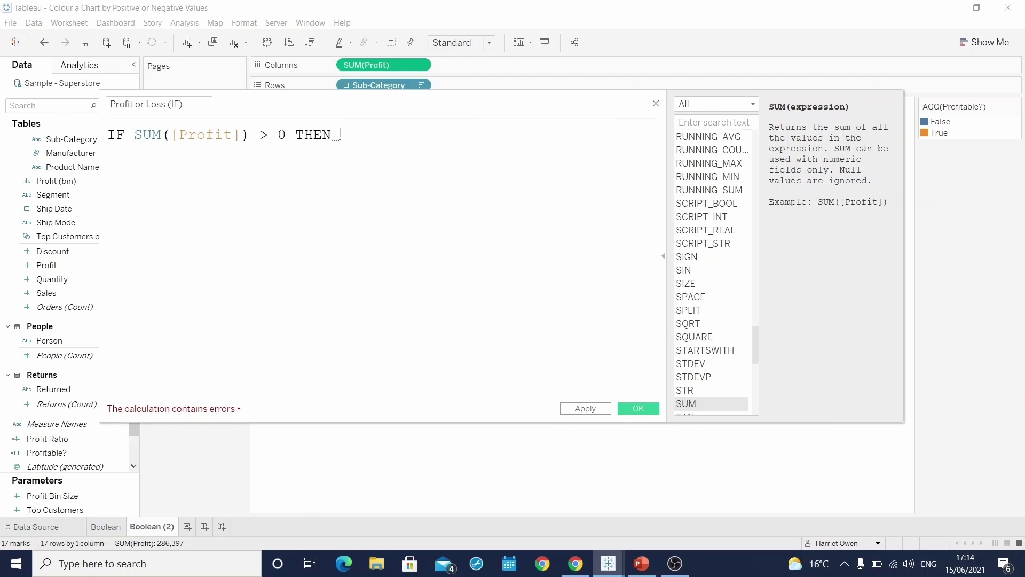
{"action": "type", "text": " '"}
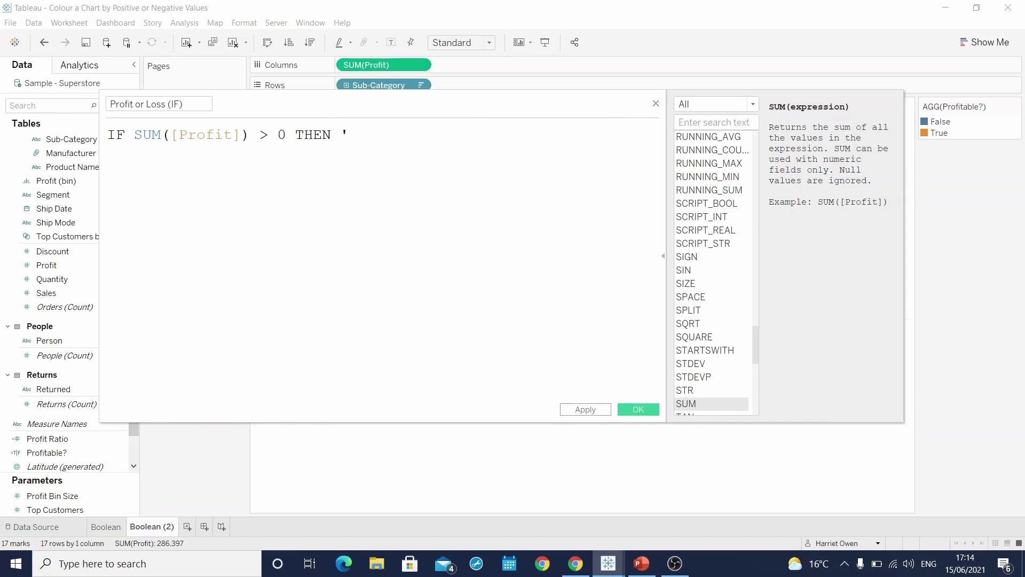
{"action": "type", "text": "Profit'"}
{"action": "key", "text": "Return"}
{"action": "type", "text": "ELSE"}
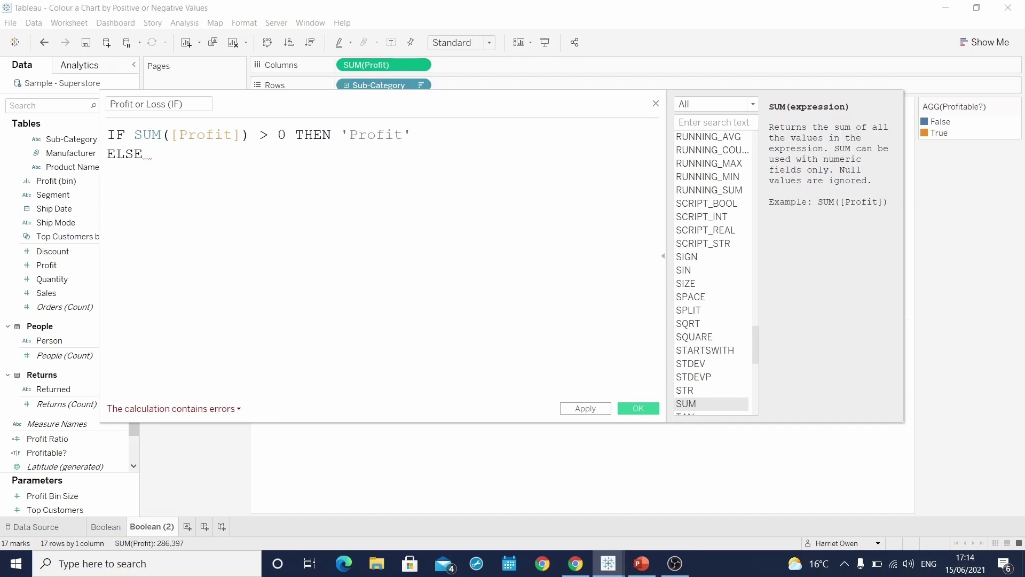
{"action": "type", "text": "'LOSS"}
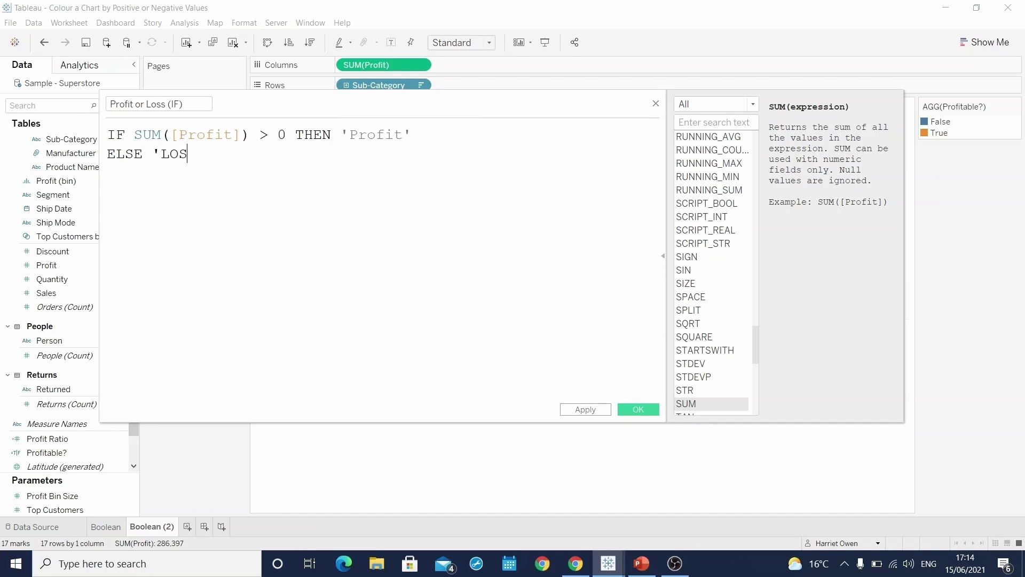
{"action": "key", "text": "BackSpace"}
{"action": "key", "text": "BackSpace"}
{"action": "key", "text": "BackSpace"}
{"action": "type", "text": "oss'"}
{"action": "key", "text": "Return"}
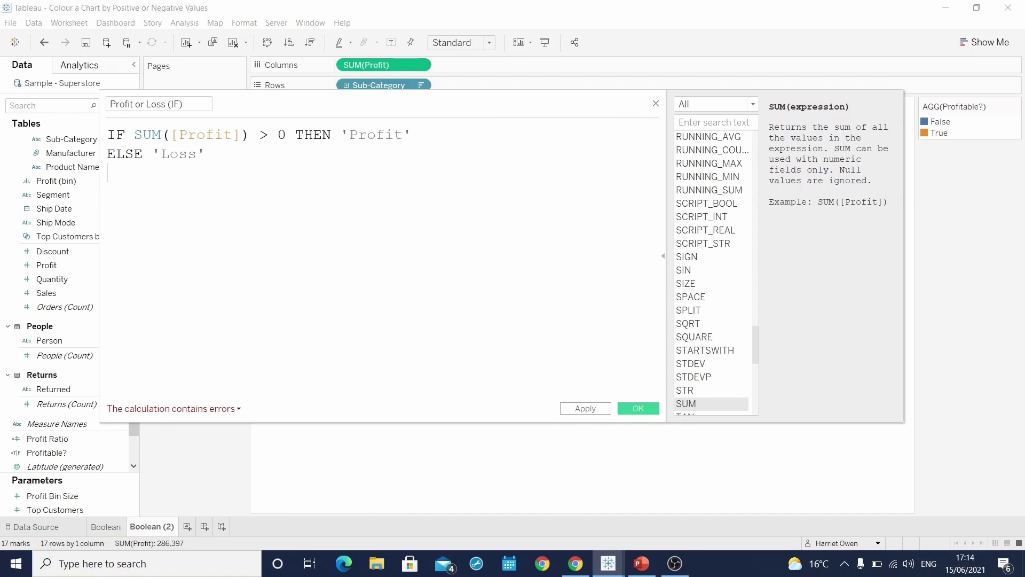
{"action": "type", "text": "END"}
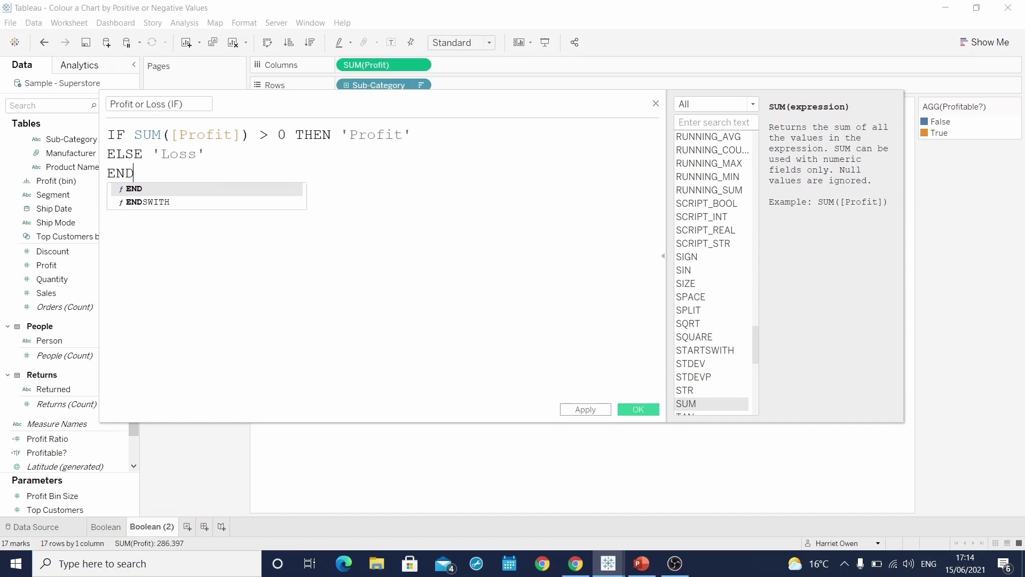
{"action": "left_click", "coordinate": [579, 296]}
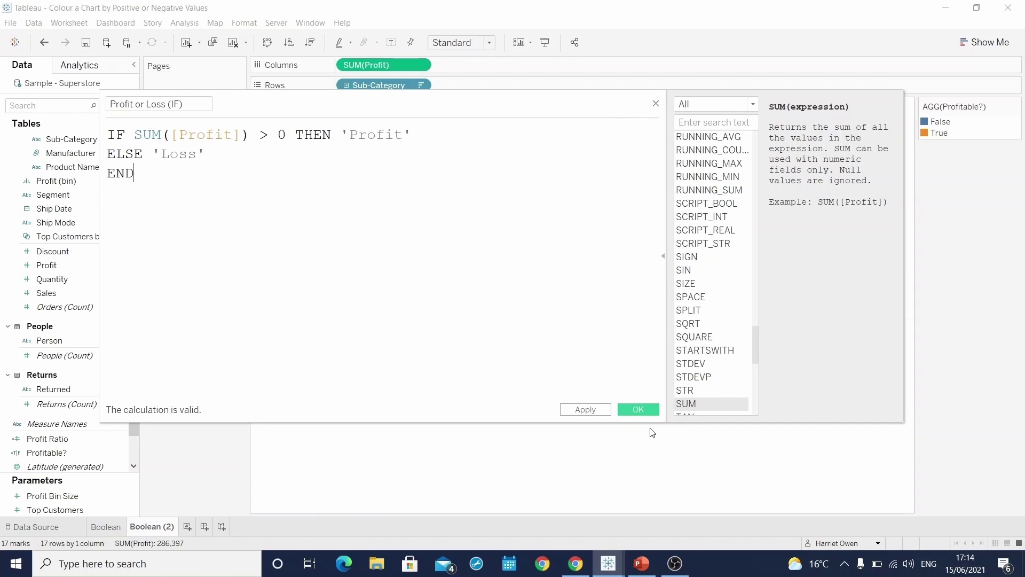
Save Profit or Loss (IF) and colour the Boolean (2) bars by it, replacing Profitable?
{"action": "left_click", "coordinate": [638, 410]}
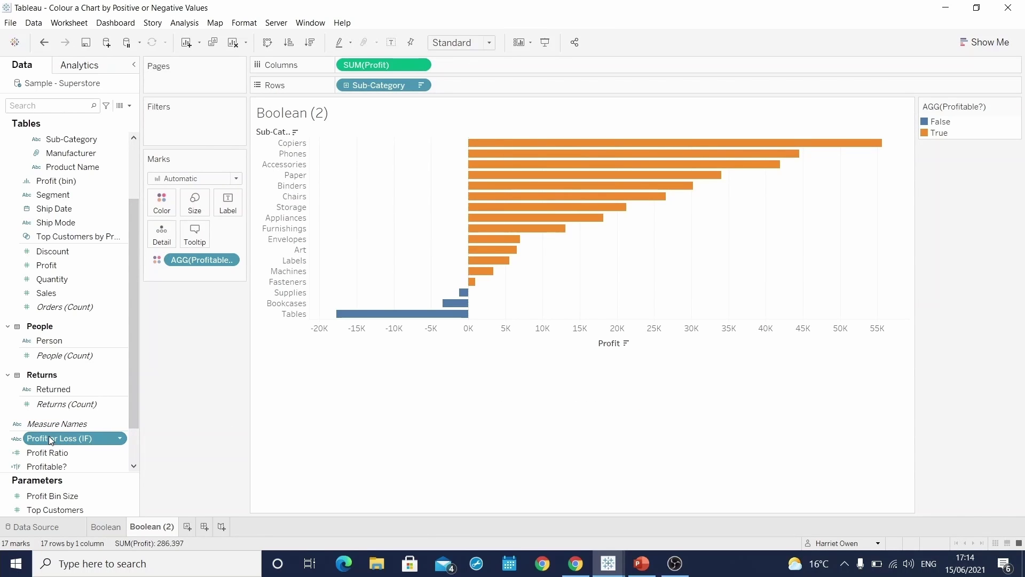
{"action": "left_click_drag", "start_coordinate": [49, 437], "coordinate": [191, 257]}
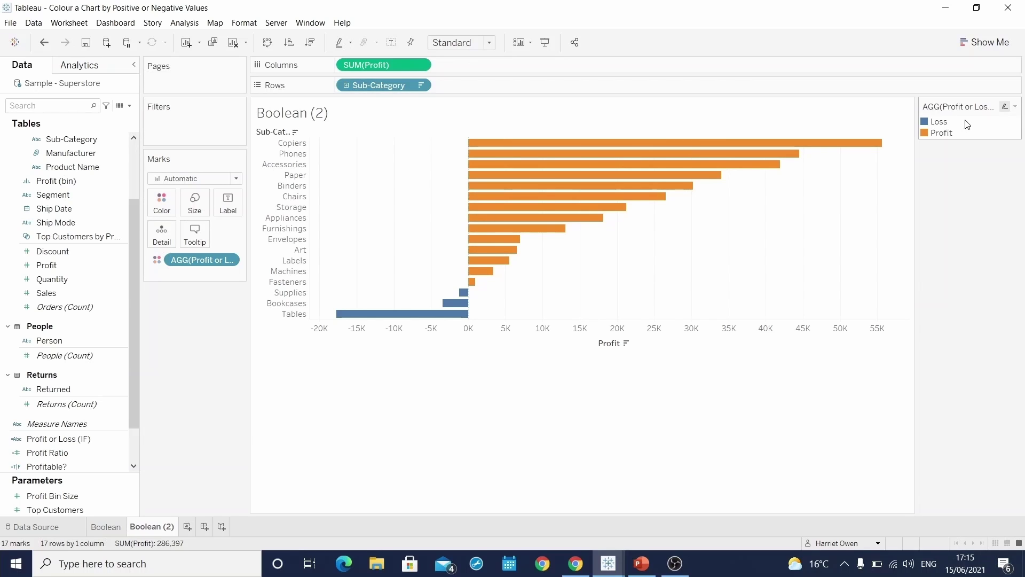
Rename the Boolean (2) sheet to 'IF'.
{"action": "right_click", "coordinate": [143, 527]}
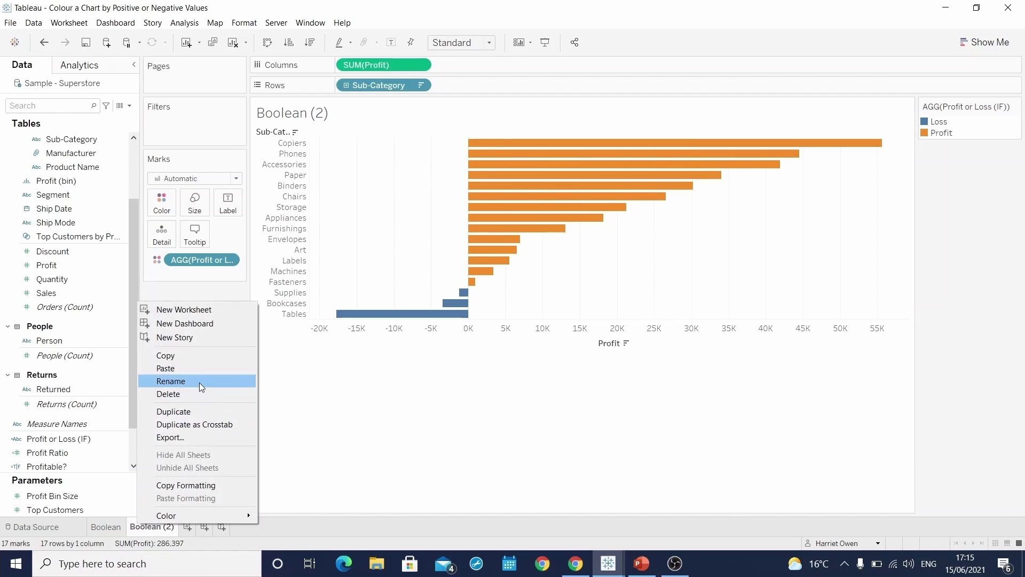
{"action": "left_click", "coordinate": [194, 383]}
{"action": "type", "text": "IF"}
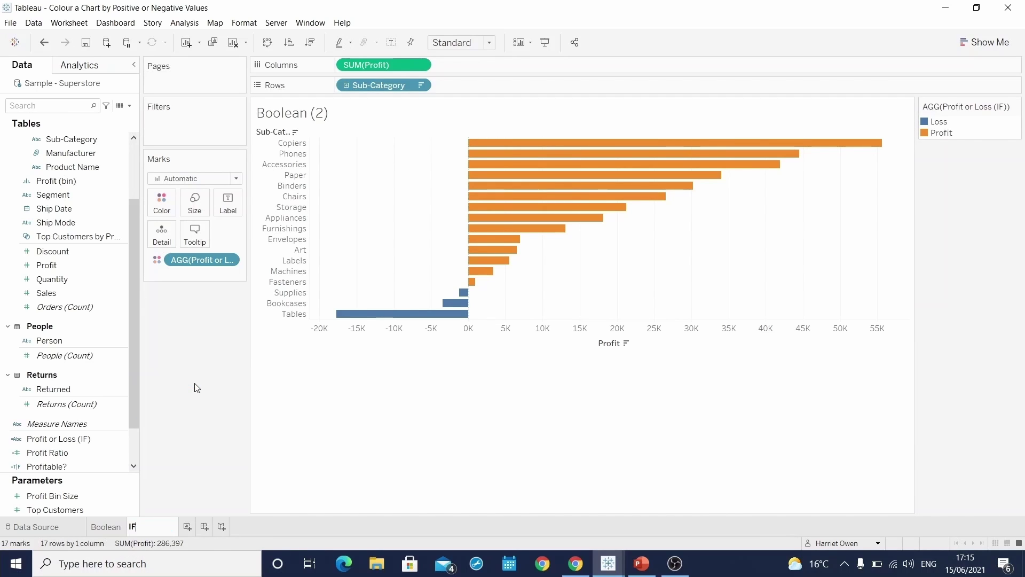
{"action": "key", "text": "Return"}
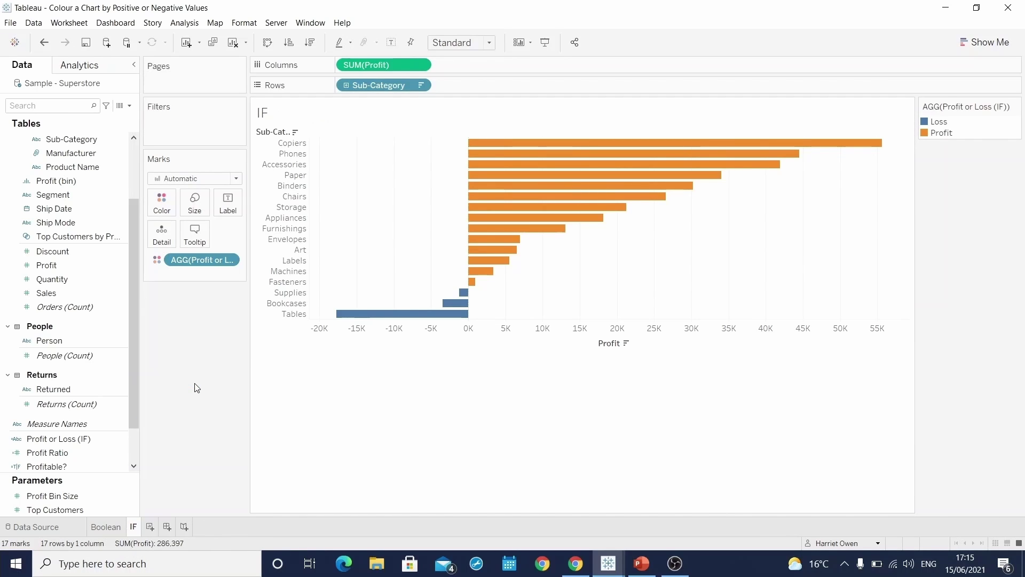
Duplicate the IF sheet as IF (2).
{"action": "right_click", "coordinate": [133, 526]}
{"action": "left_click", "coordinate": [182, 409]}
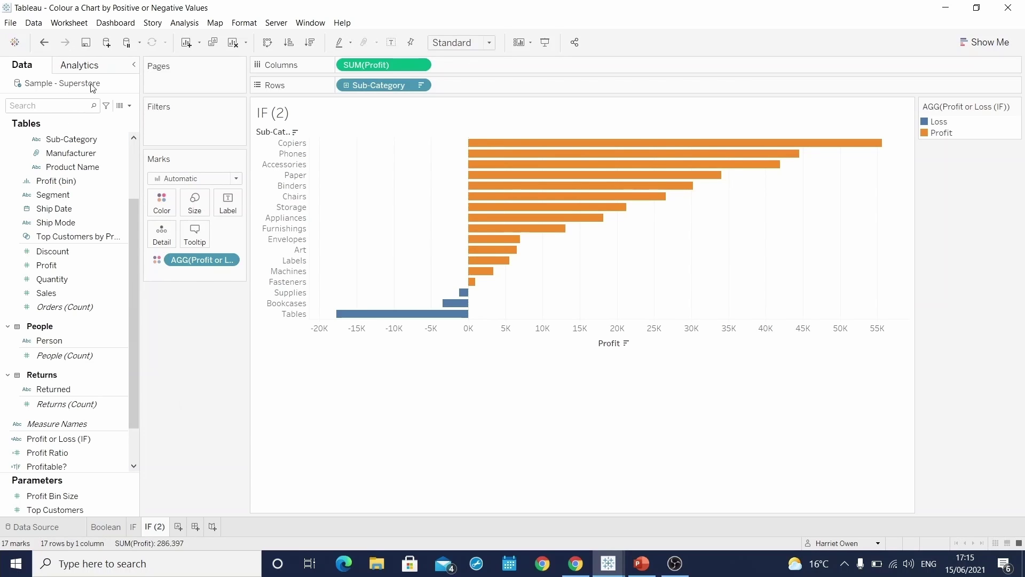
{"action": "left_click", "coordinate": [129, 105]}
Create calculated field 'Profit of Loss (IIF)' as IIF(SUM([Profit]) > 0, 'Profit', 'Loss').
{"action": "left_click", "coordinate": [110, 115]}
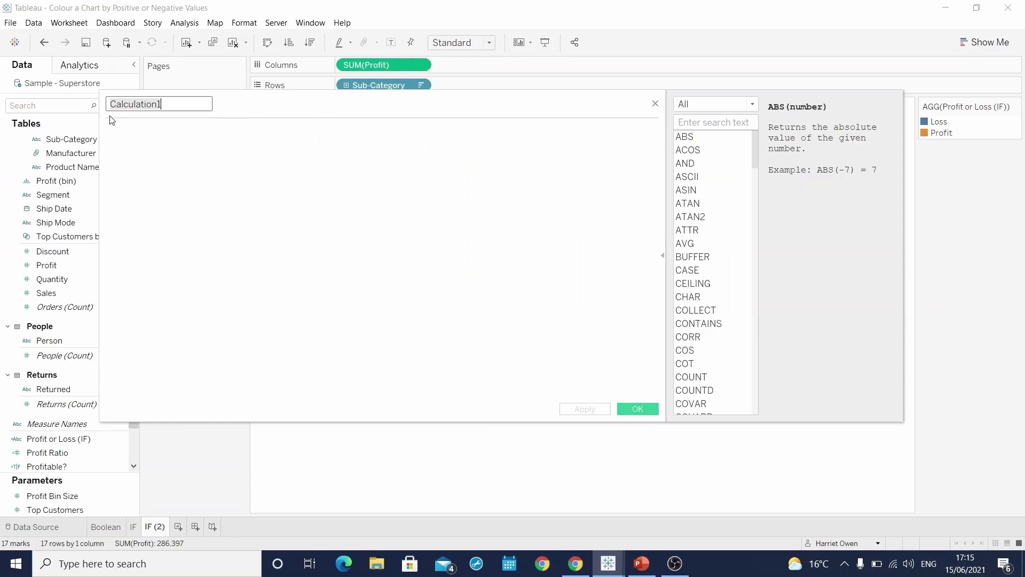
{"action": "type", "text": "Prof"}
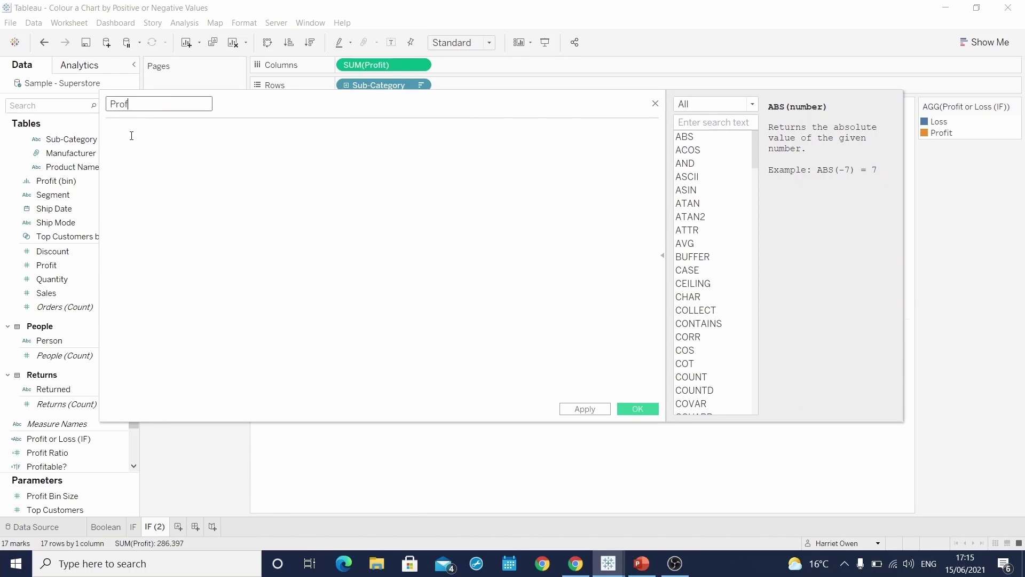
{"action": "type", "text": "it of Loss (IIF)"}
{"action": "left_click", "coordinate": [131, 135]}
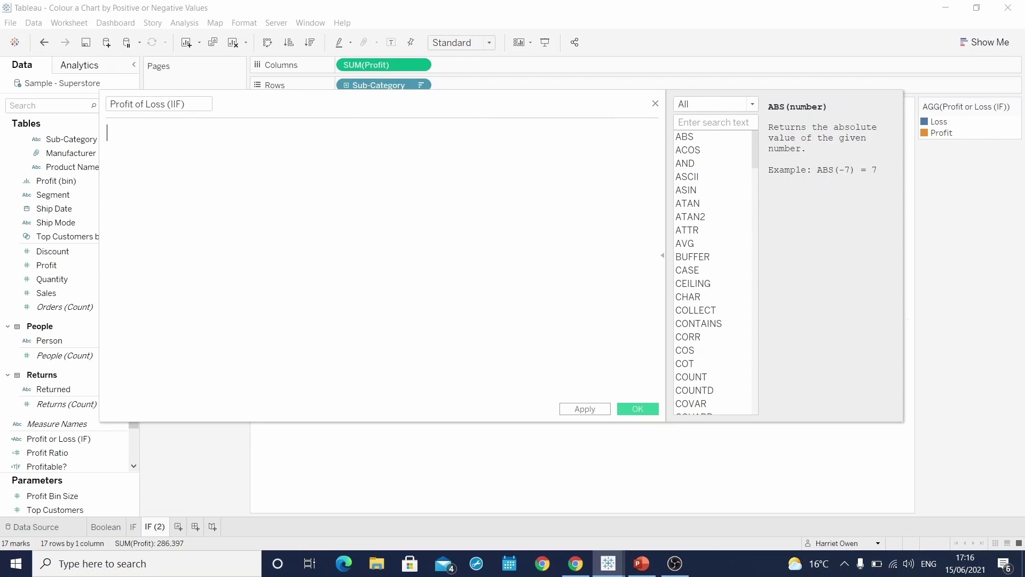
{"action": "type", "text": "IIF"}
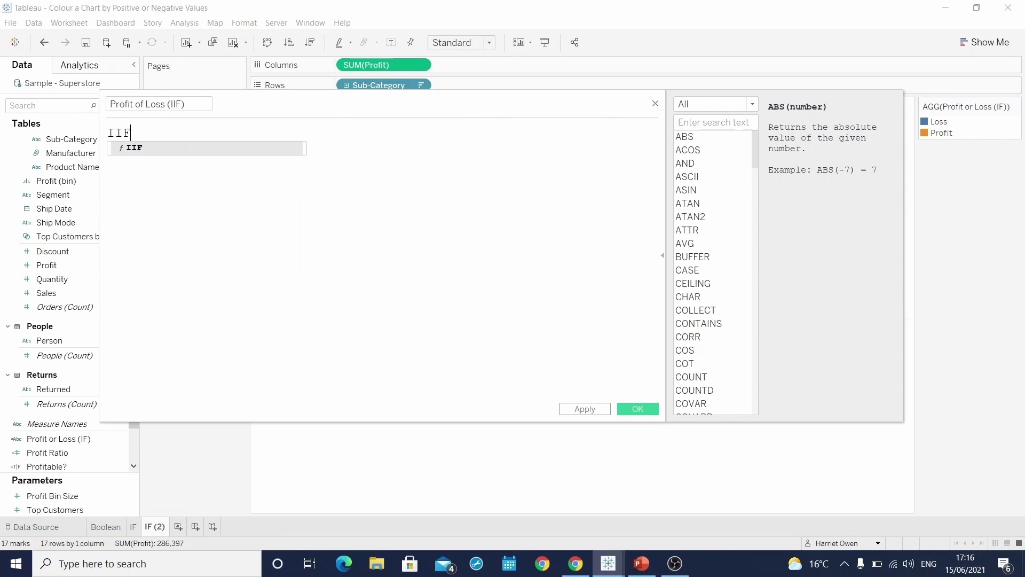
{"action": "key", "text": "Return"}
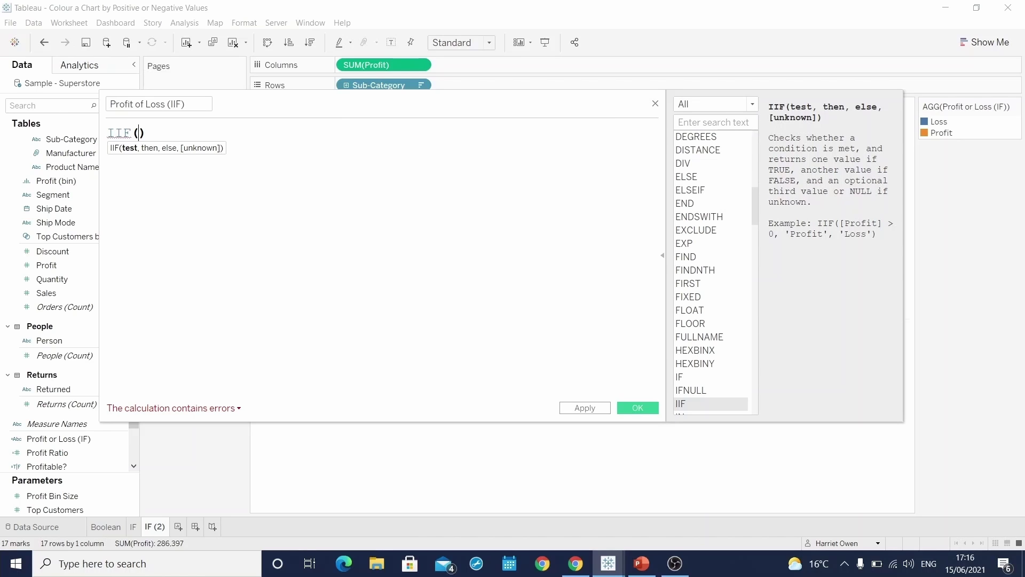
{"action": "type", "text": "sum"}
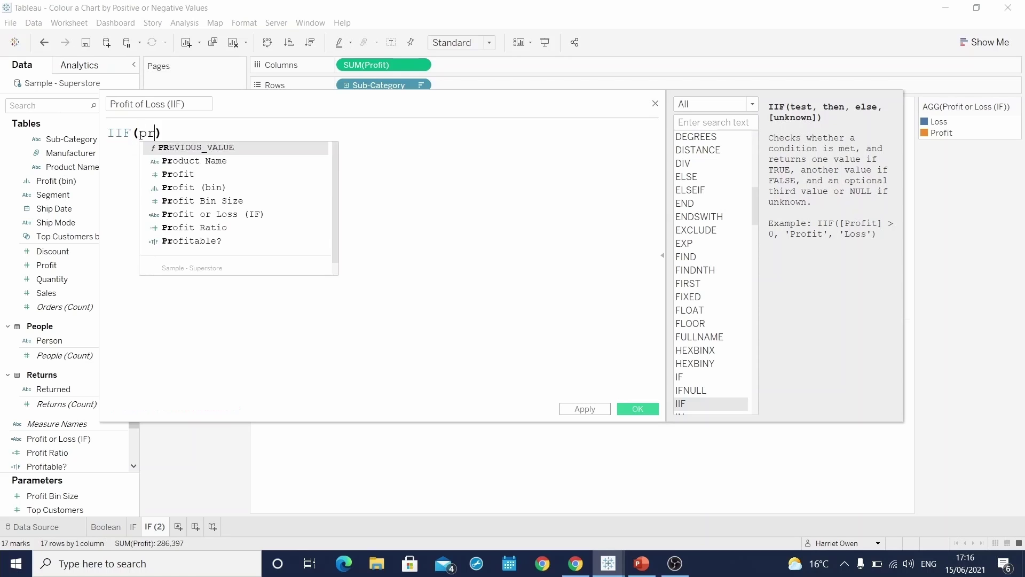
{"action": "key", "text": "Return"}
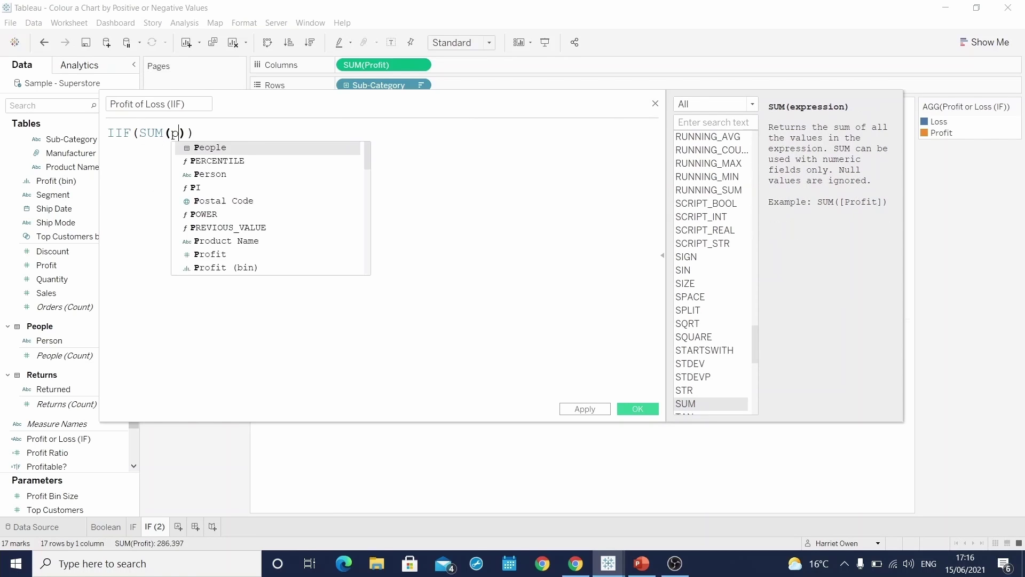
{"action": "type", "text": "profi"}
{"action": "key", "text": "Return"}
{"action": "type", "text": ") > 0"}
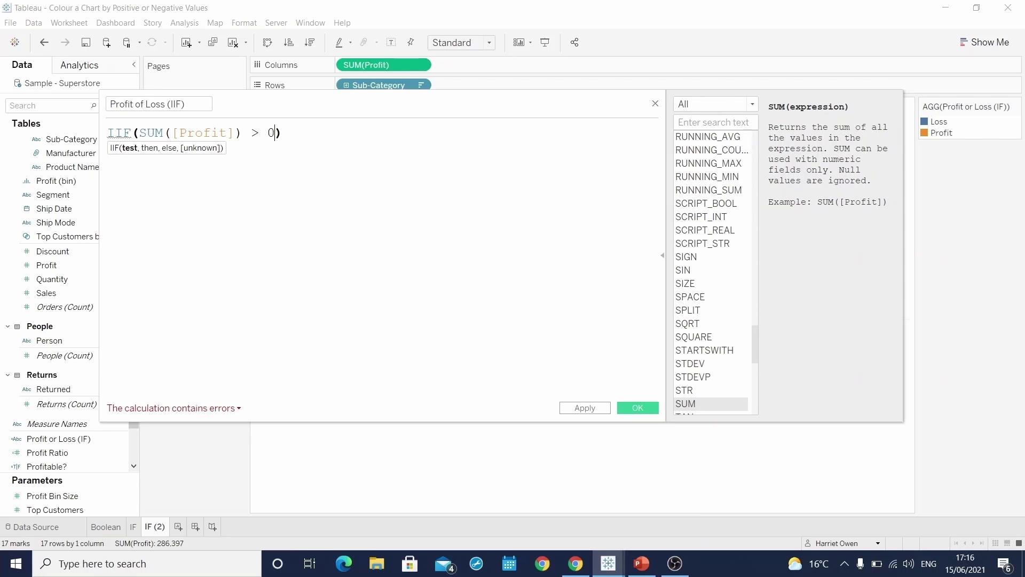
{"action": "type", "text": ","}
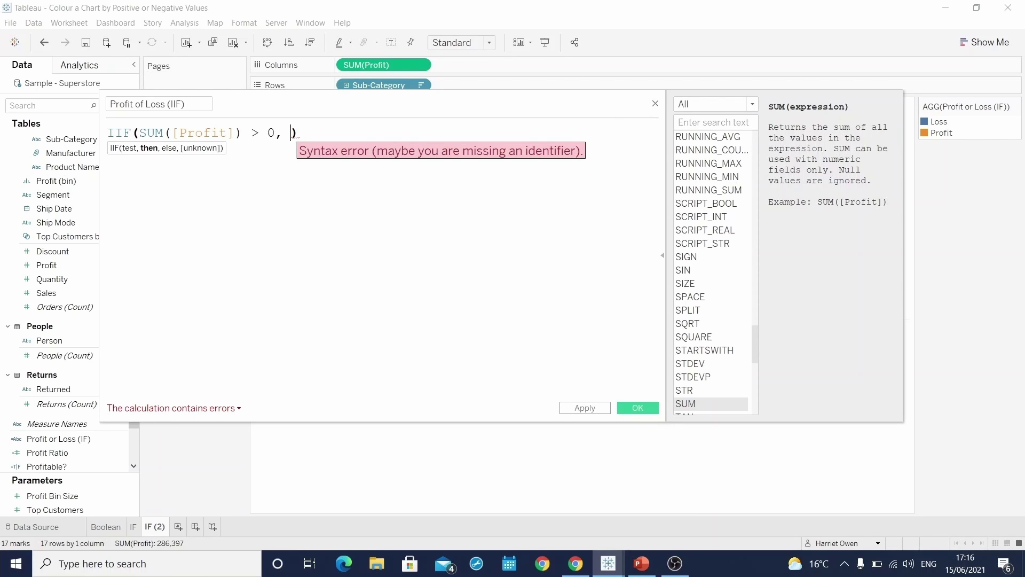
{"action": "type", "text": "'Profit"}
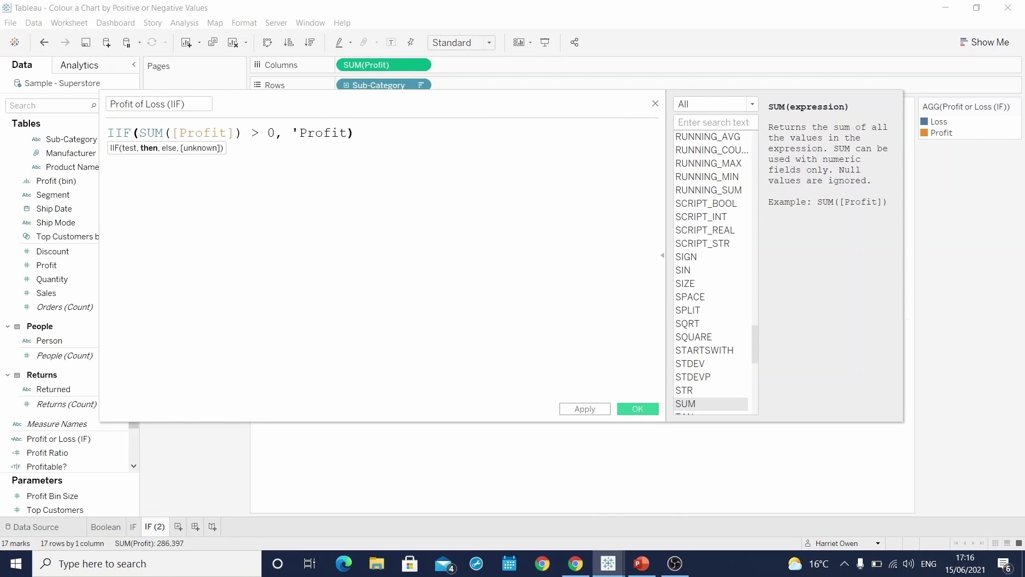
{"action": "type", "text": "', "}
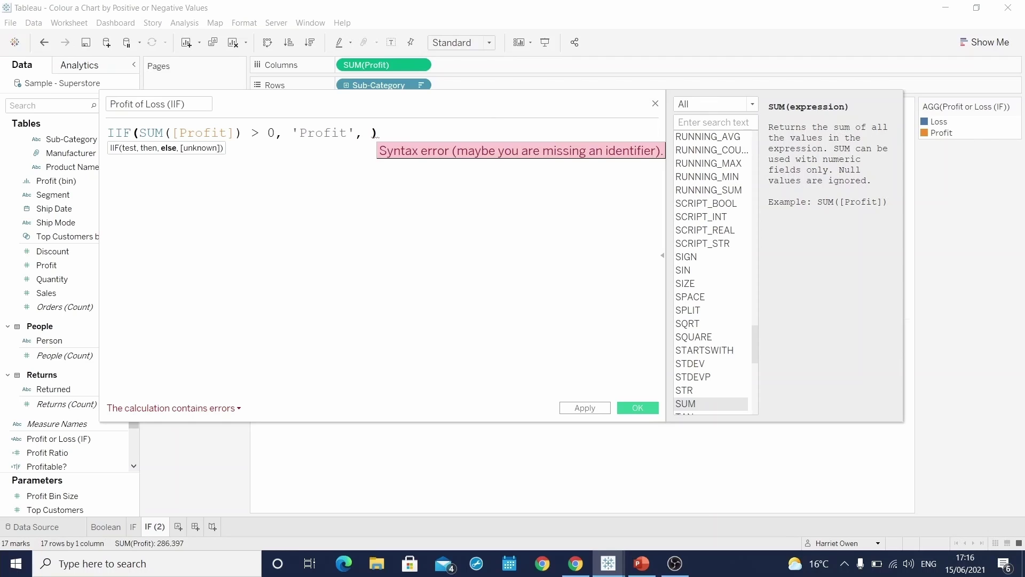
{"action": "type", "text": "'Loss'"}
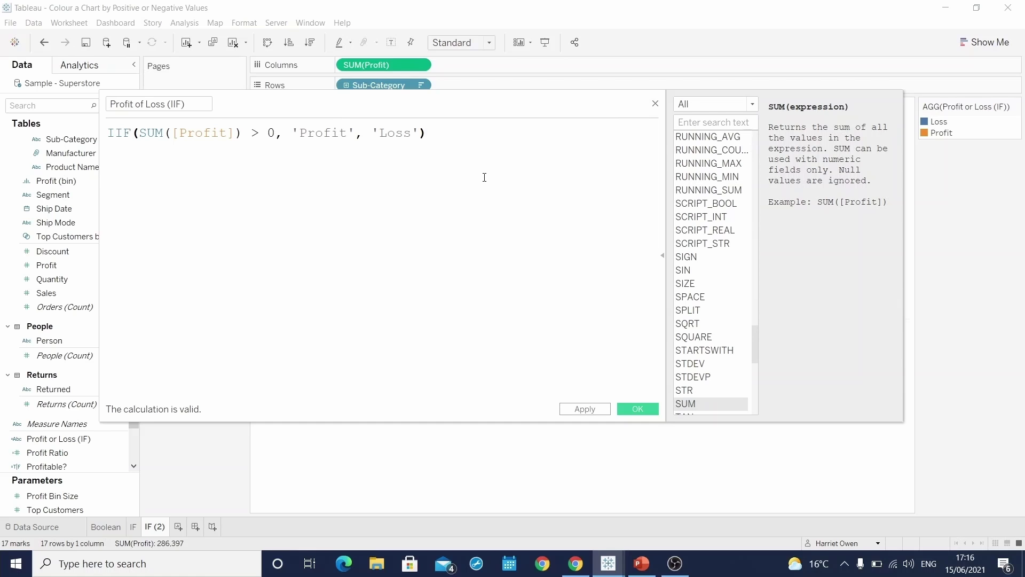
{"action": "left_click", "coordinate": [630, 407]}
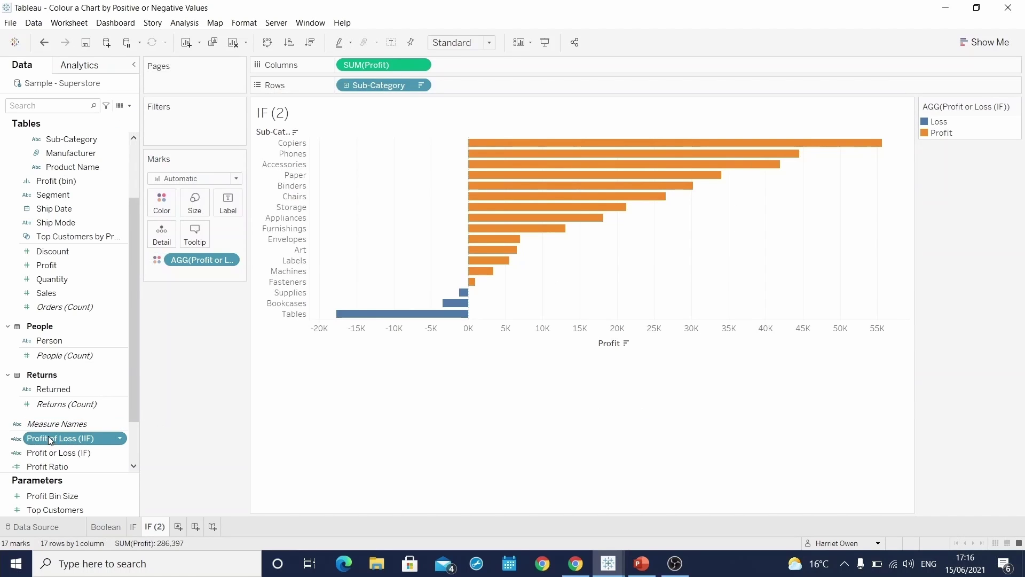
Colour the IF (2) bars by Profit of Loss (IIF) and rename the sheet 'IIF'.
{"action": "left_click_drag", "start_coordinate": [50, 438], "coordinate": [193, 257]}
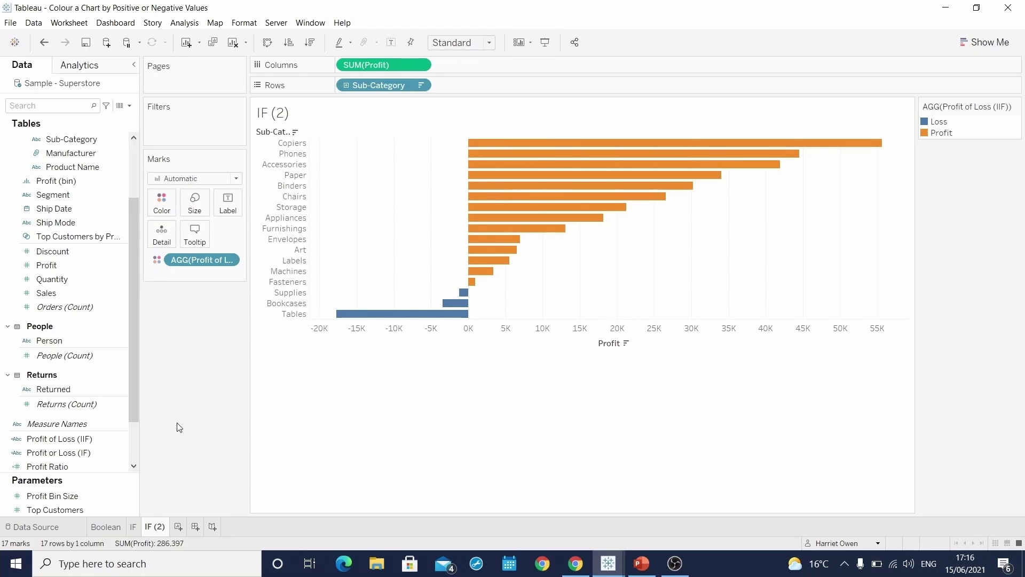
{"action": "right_click", "coordinate": [156, 527]}
{"action": "left_click", "coordinate": [205, 383]}
{"action": "type", "text": "IIF"}
{"action": "key", "text": "Return"}
Duplicate the IIF sheet as IIF (2).
{"action": "right_click", "coordinate": [150, 526]}
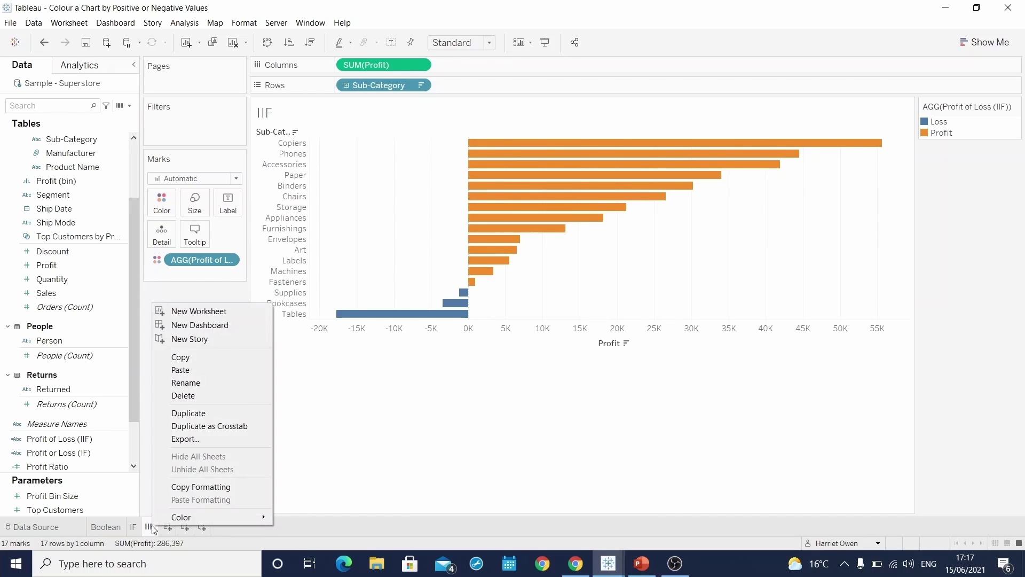
{"action": "left_click", "coordinate": [197, 414]}
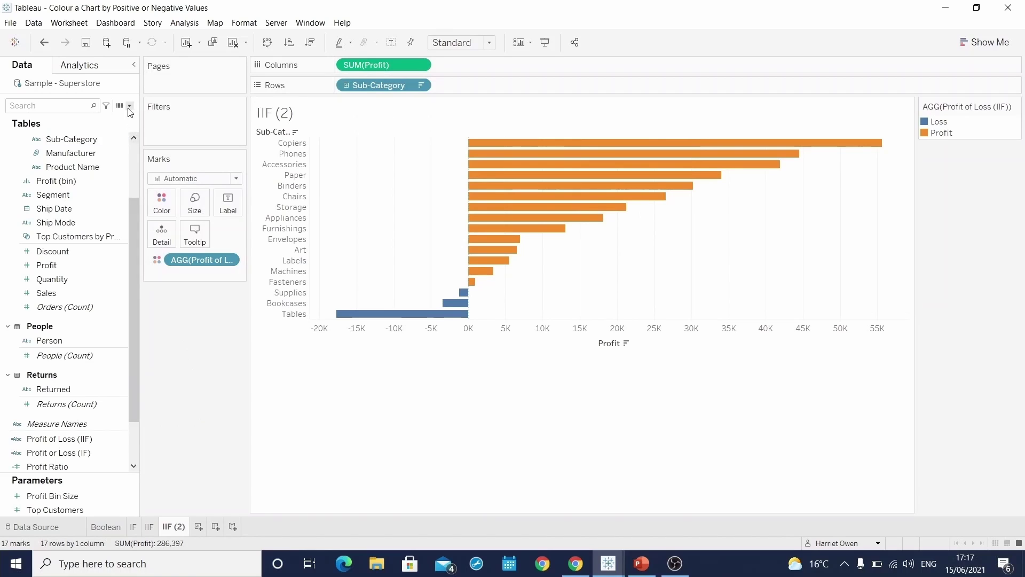
{"action": "left_click", "coordinate": [129, 107]}
Create and save calculated field 'Profit or Loss (SIGN)' with formula SIGN(SUM([Profit])).
{"action": "left_click", "coordinate": [94, 119]}
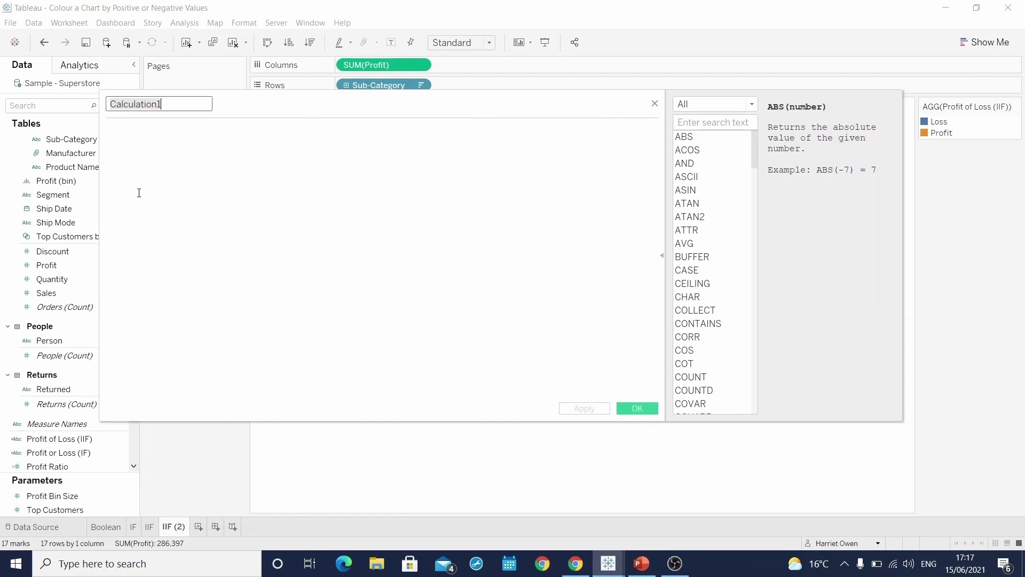
{"action": "type", "text": "Profit or"}
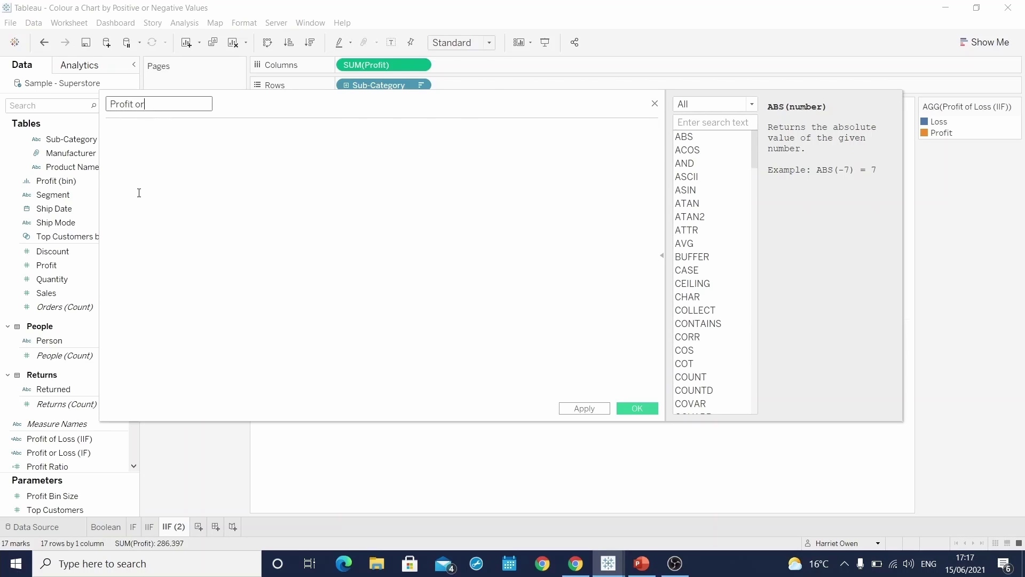
{"action": "type", "text": " Loss (SIGN)"}
{"action": "left_click", "coordinate": [133, 154]}
{"action": "type", "text": "SIGN"}
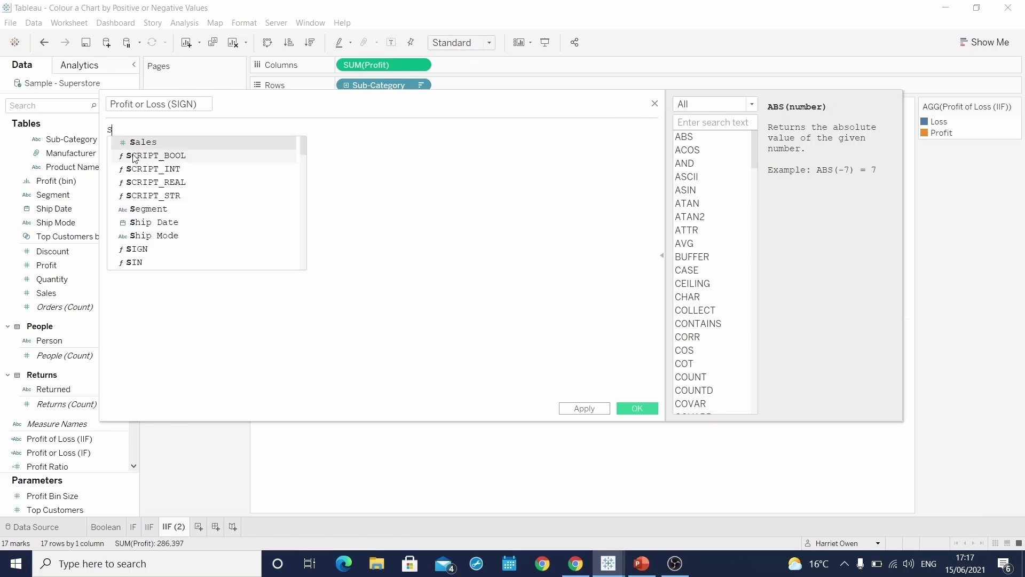
{"action": "key", "text": "Return"}
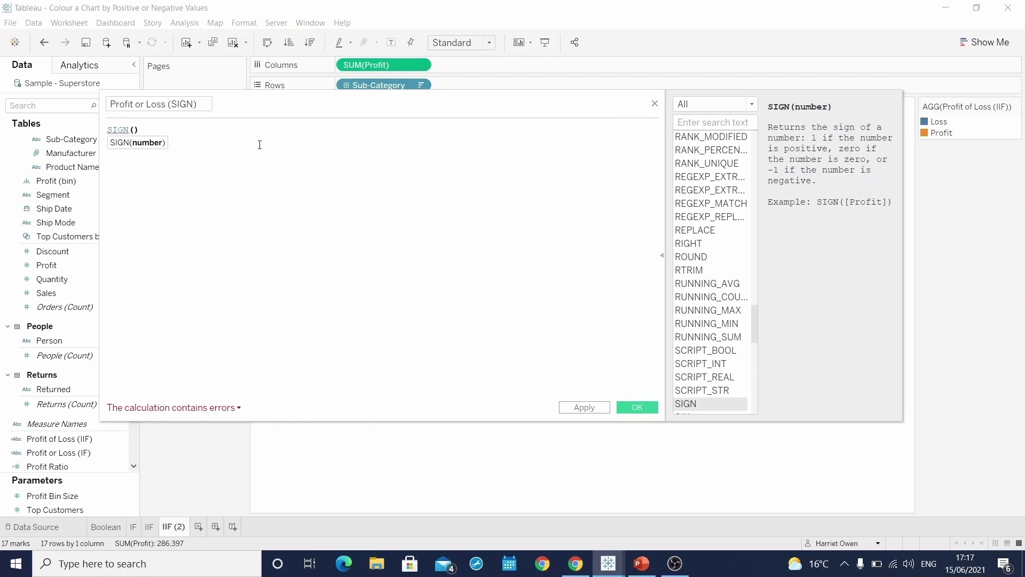
{"action": "type", "text": "SUM(prof"}
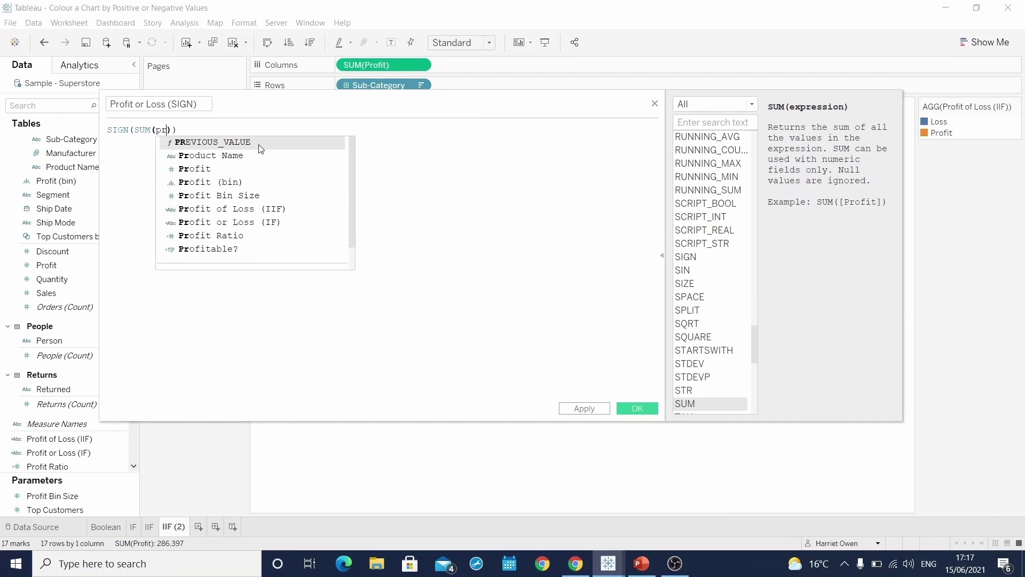
{"action": "left_click", "coordinate": [261, 142]}
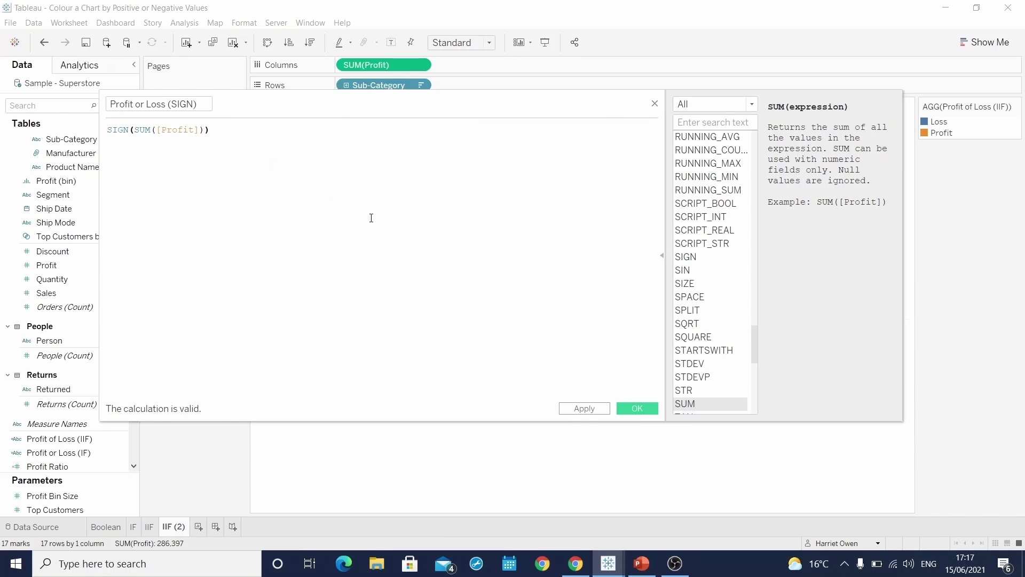
{"action": "left_click", "coordinate": [650, 410]}
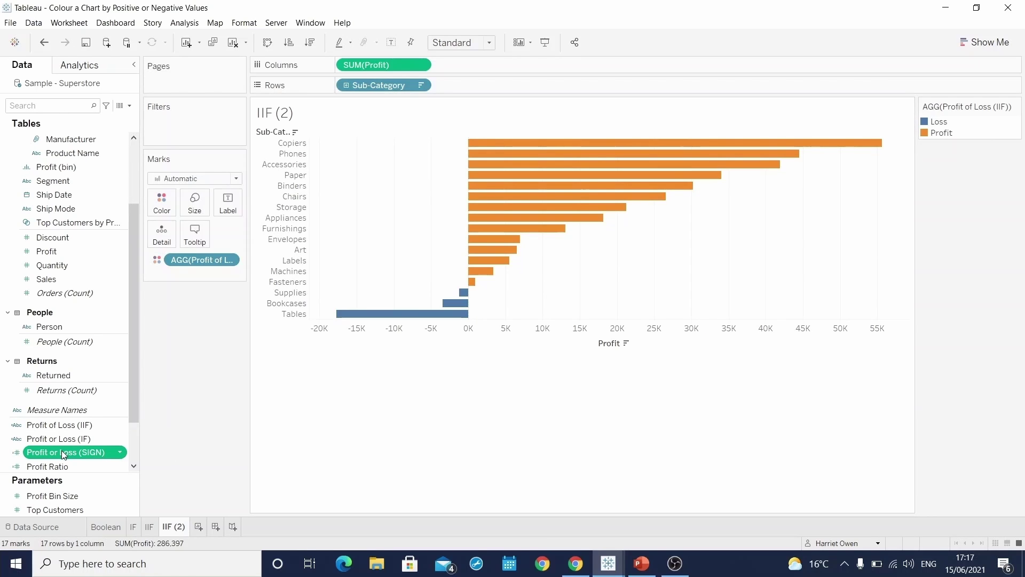
Colour the IIF (2) bars by Profit or Loss (SIGN), giving a diverging −1 to 1 legend.
{"action": "left_click_drag", "start_coordinate": [62, 452], "coordinate": [206, 264]}
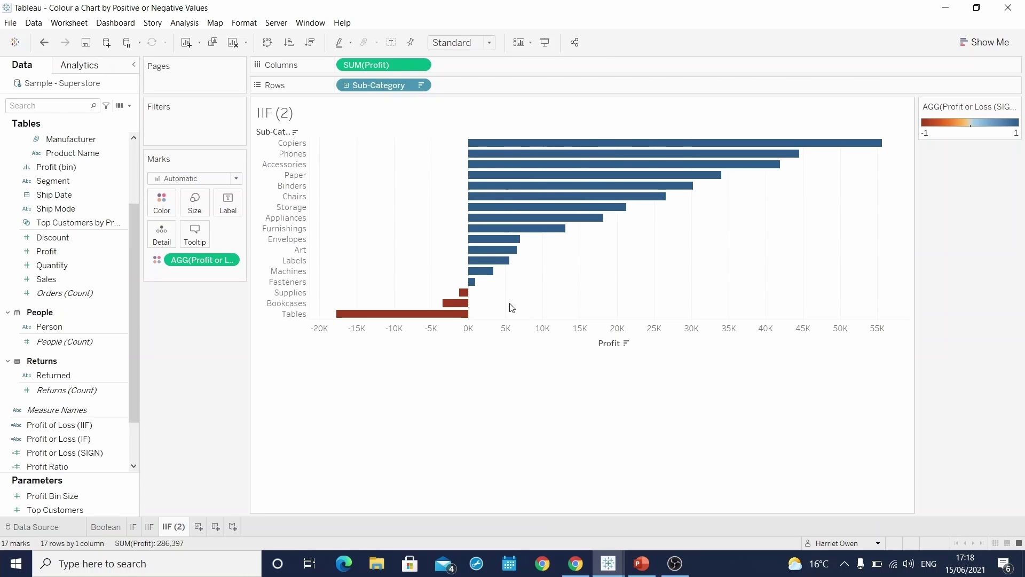
{"action": "right_click", "coordinate": [173, 527]}
Give the IIF (2) sheet tab the new name 'SIGN'.
{"action": "left_click", "coordinate": [204, 383]}
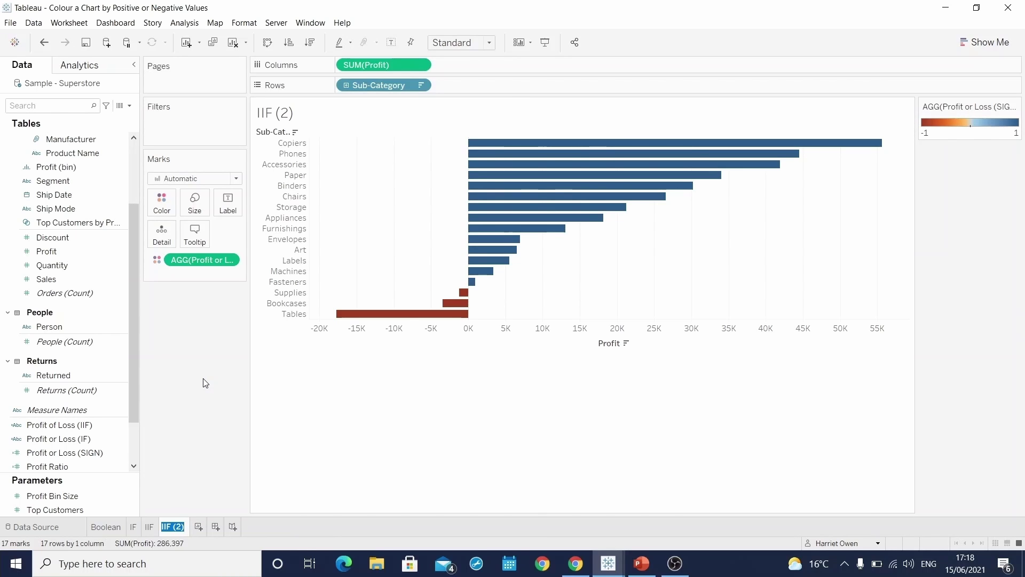
{"action": "type", "text": "SIGN"}
{"action": "key", "text": "Return"}
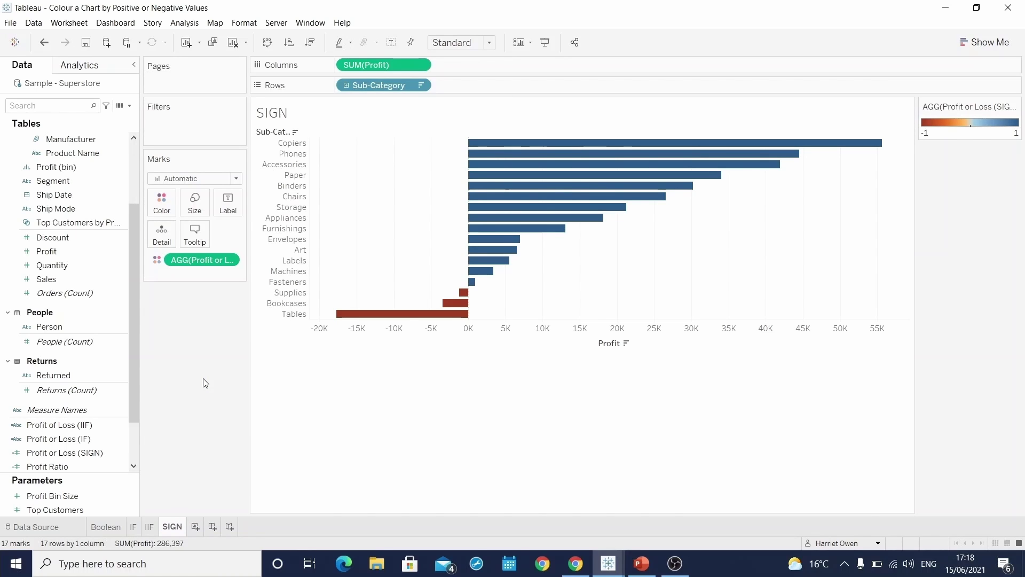
{"action": "key", "text": "alt+Tab"}
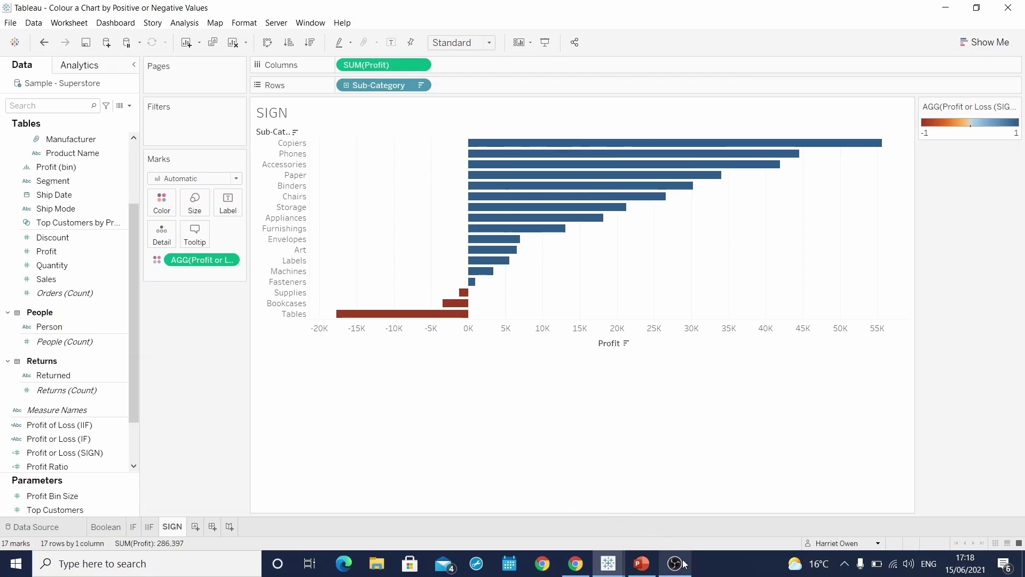